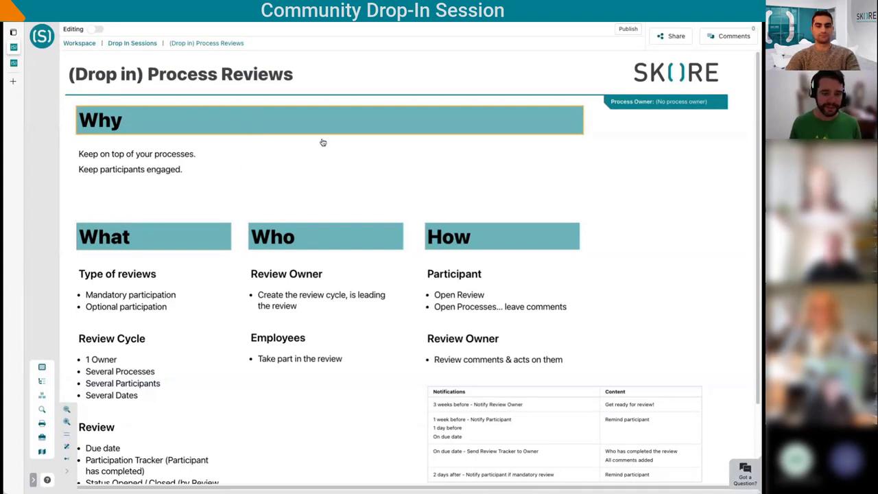
Step: Switch to the process reviews page and look through the reviews scheduled from October 2022 onward
{"action": "left_click", "coordinate": [16, 63]}
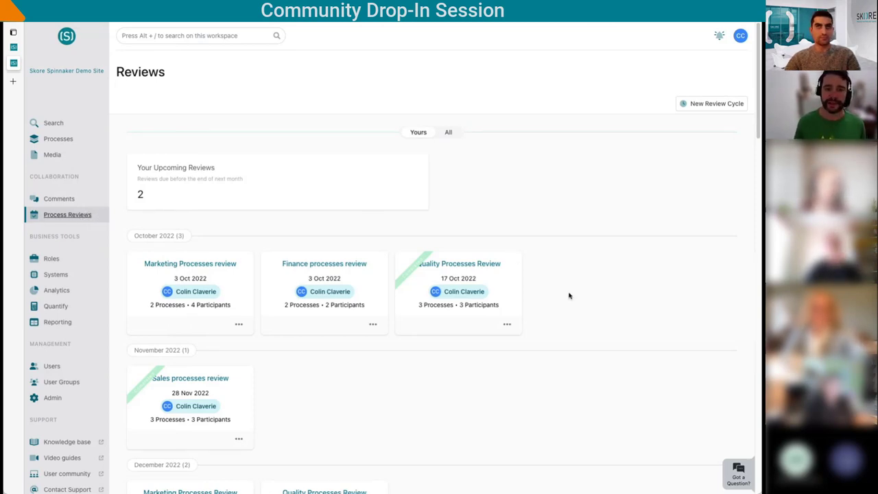
{"action": "scroll", "coordinate": [567, 285], "scroll_direction": "down", "scroll_amount": 1}
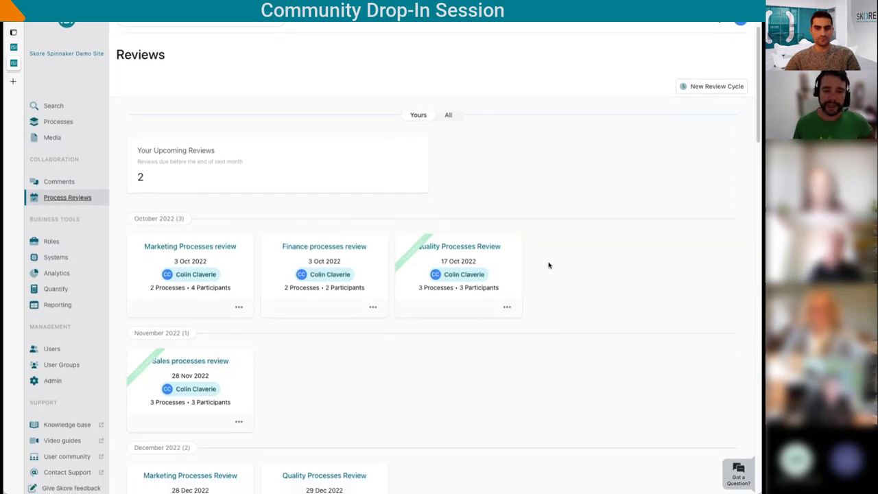
{"action": "scroll", "coordinate": [570, 261], "scroll_direction": "down", "scroll_amount": 3}
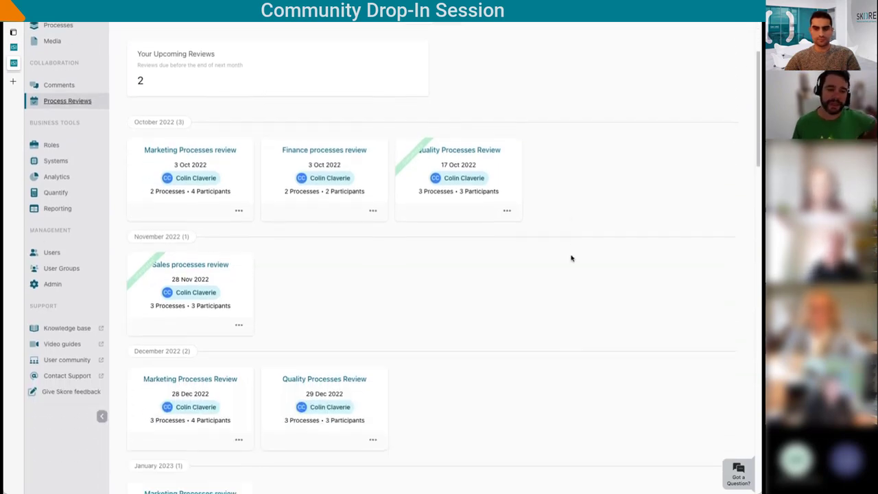
{"action": "scroll", "coordinate": [573, 255], "scroll_direction": "up", "scroll_amount": 2}
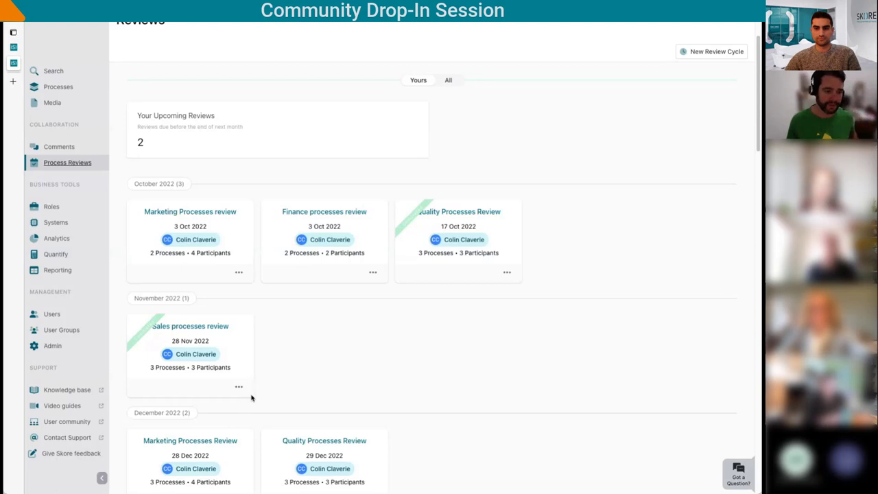
{"action": "scroll", "coordinate": [286, 333], "scroll_direction": "up", "scroll_amount": 1}
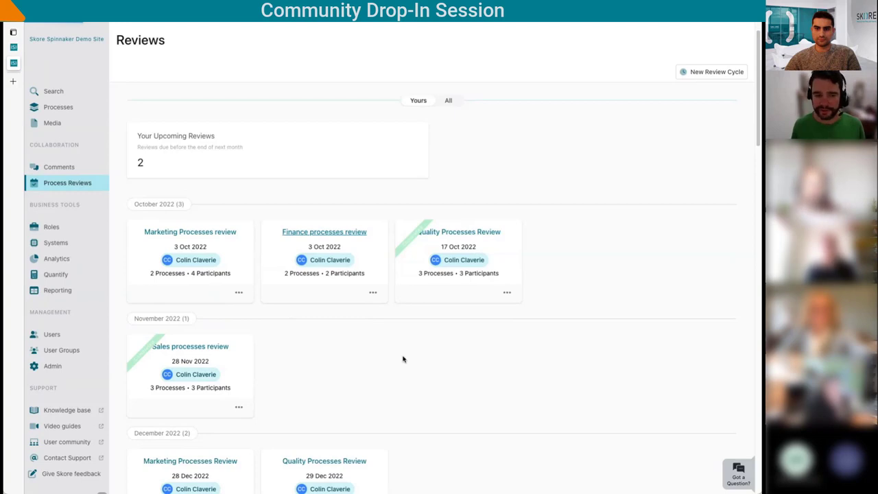
Step: Open the Finance processes review and read its owner, due date, participant instructions and processes to review
{"action": "left_click", "coordinate": [304, 234]}
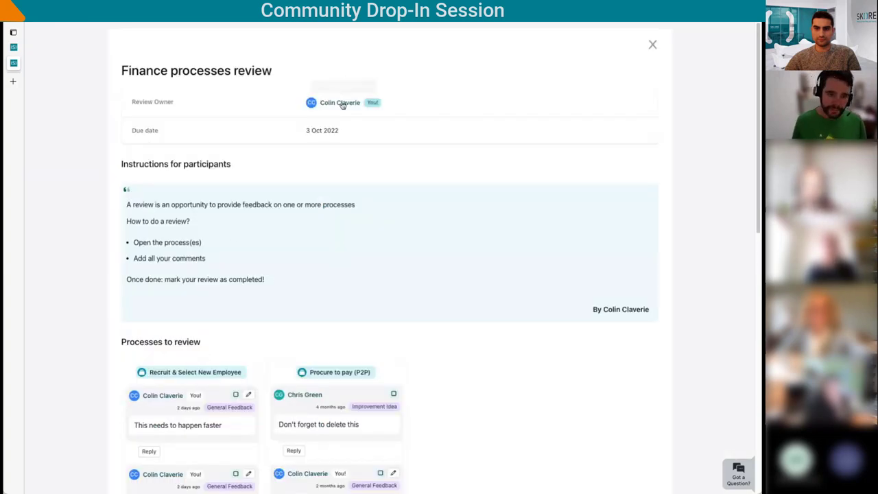
{"action": "mouse_move", "coordinate": [338, 106]}
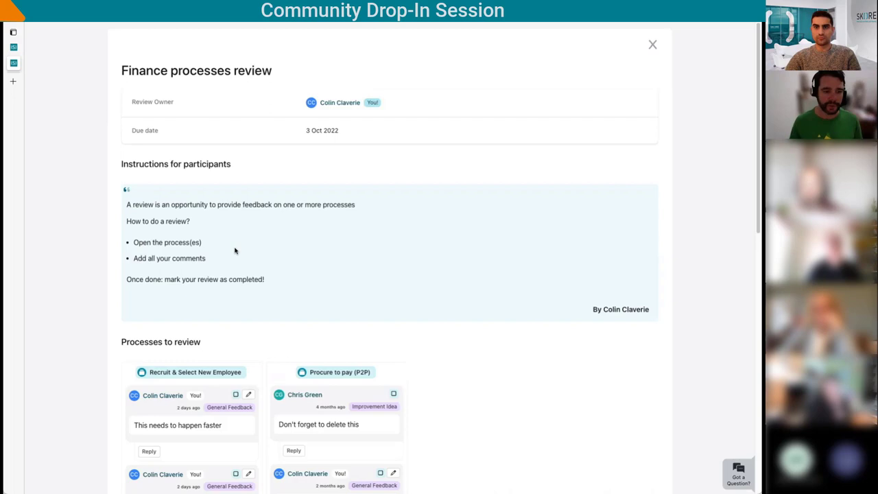
{"action": "scroll", "coordinate": [246, 256], "scroll_direction": "down", "scroll_amount": 3}
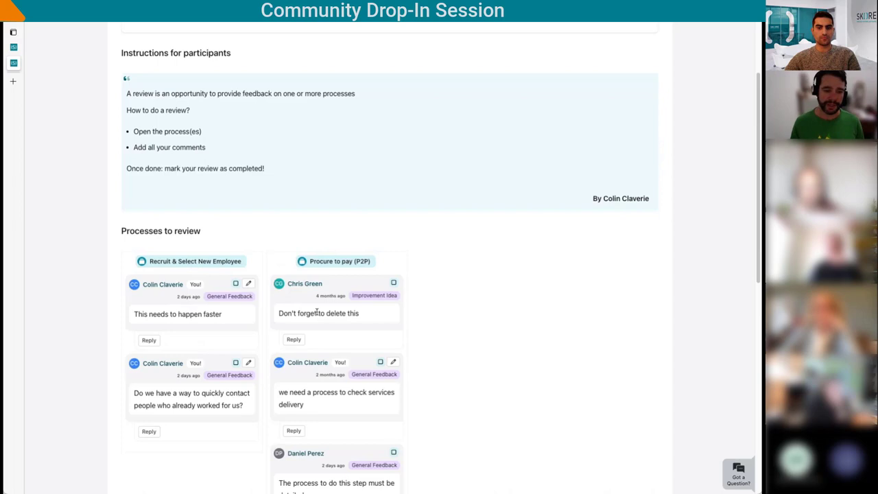
Step: Open the Procure to pay (P2P) process from the review and display its comment callouts and comment list
{"action": "left_click", "coordinate": [335, 265]}
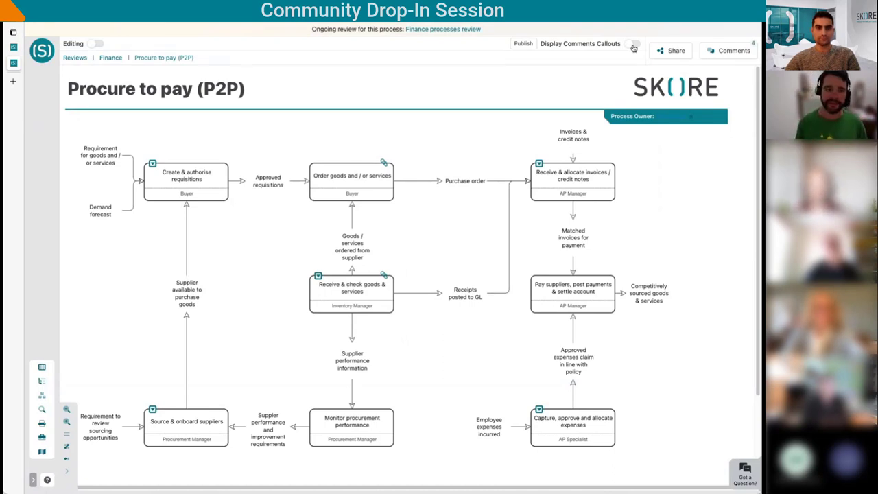
{"action": "left_click", "coordinate": [634, 45]}
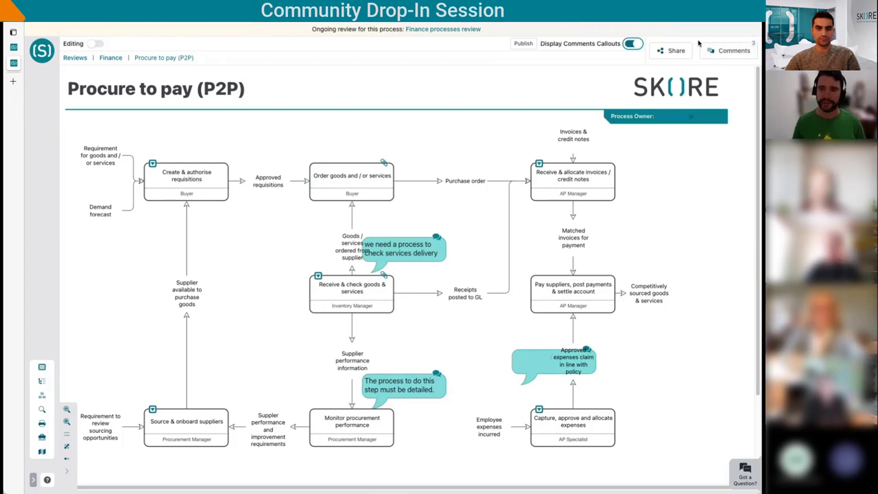
{"action": "left_click", "coordinate": [728, 51]}
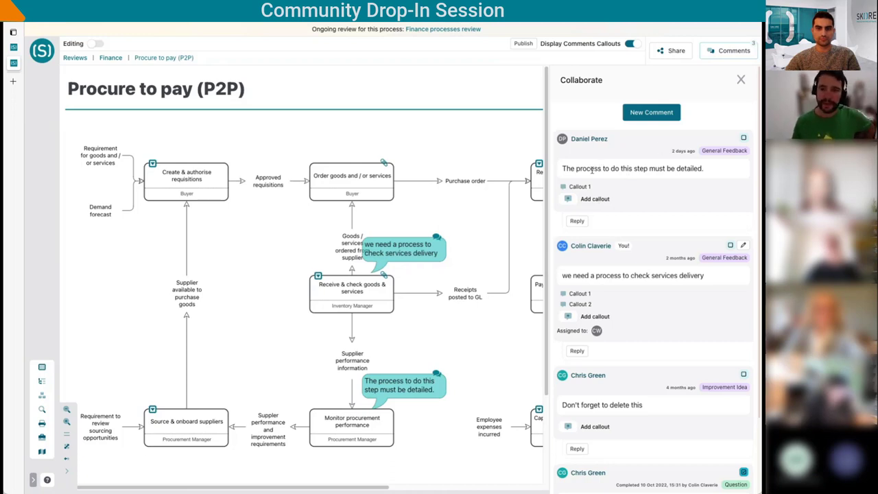
Step: In the Create & authorise requisitions subprocess, add the comment "Approval could be automated in some cases, for example when below 500 GBP"
{"action": "left_click", "coordinate": [152, 163]}
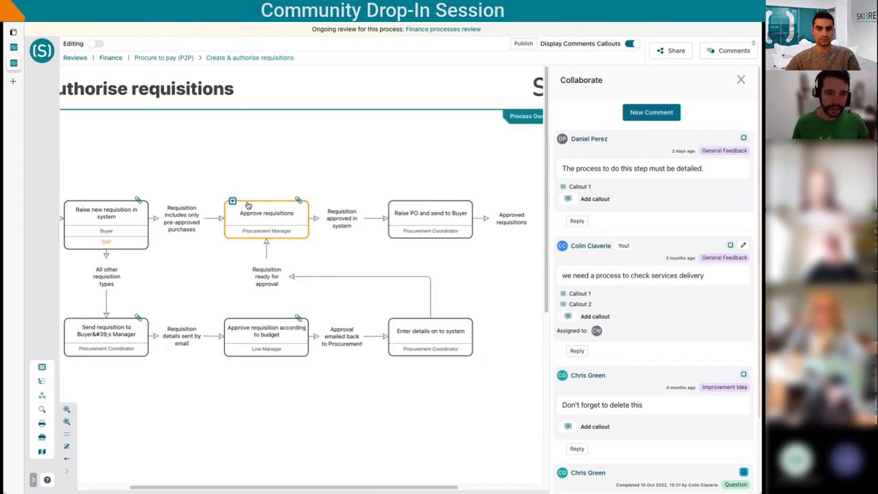
{"action": "left_click", "coordinate": [652, 112]}
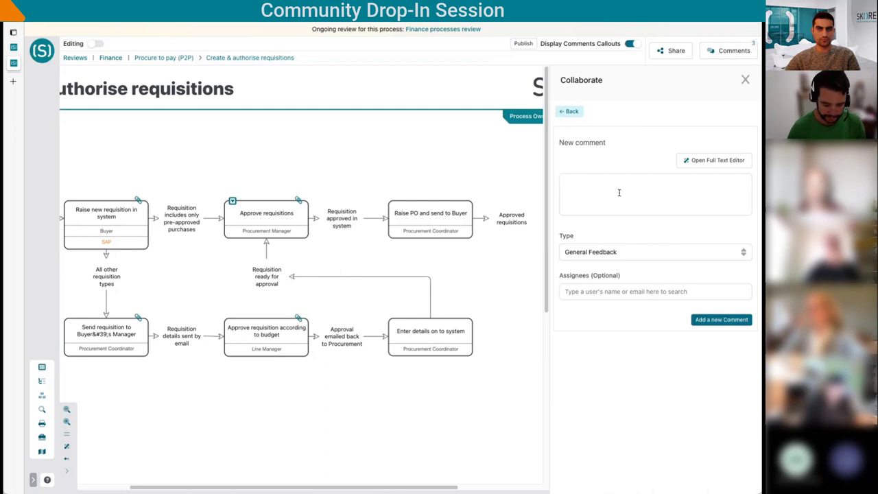
{"action": "type", "text": "App"}
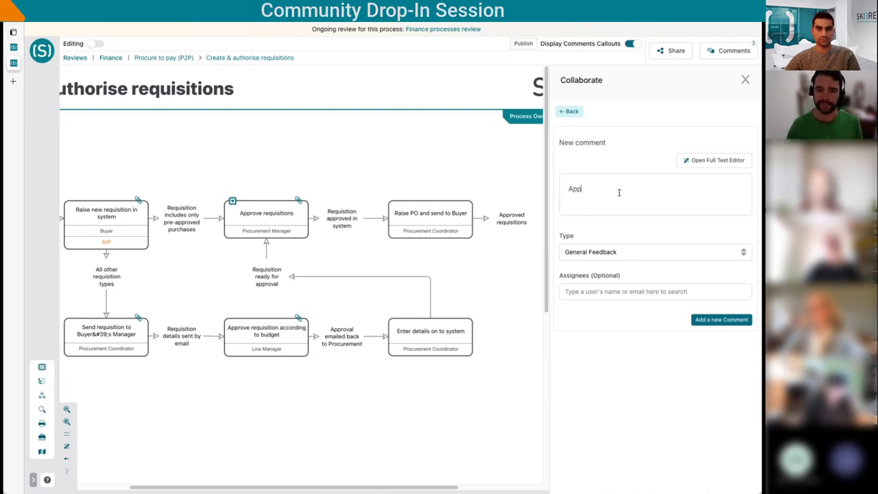
{"action": "type", "text": "roval could be au"}
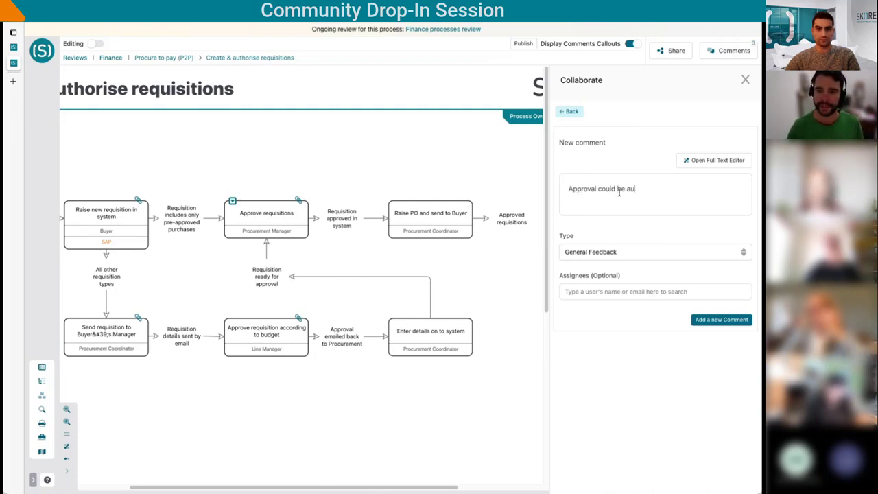
{"action": "type", "text": "tom"}
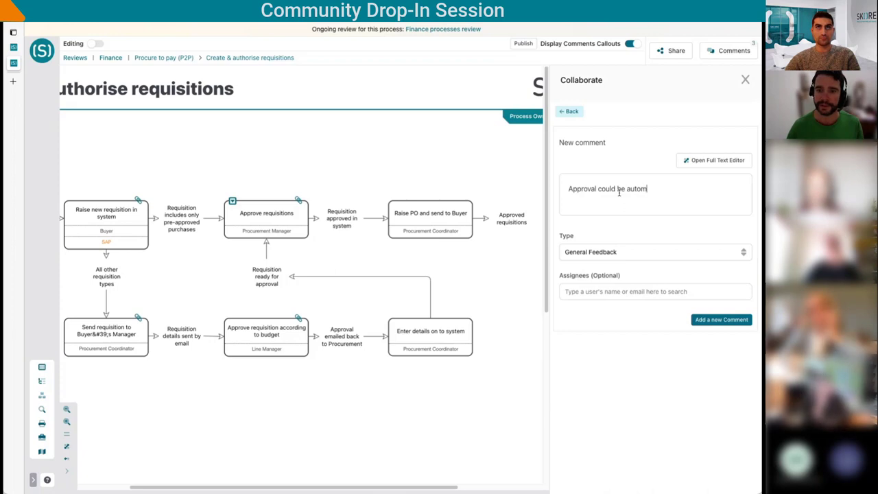
{"action": "type", "text": "ated in some cases, for e"}
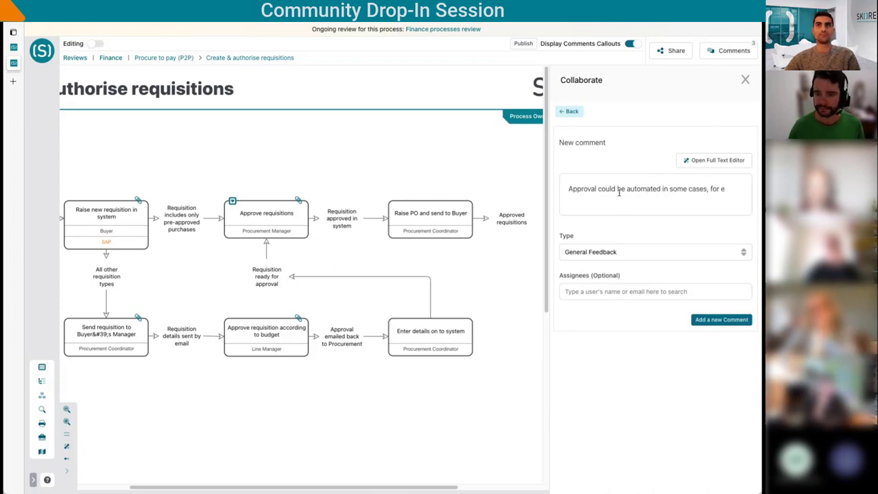
{"action": "type", "text": "wam"}
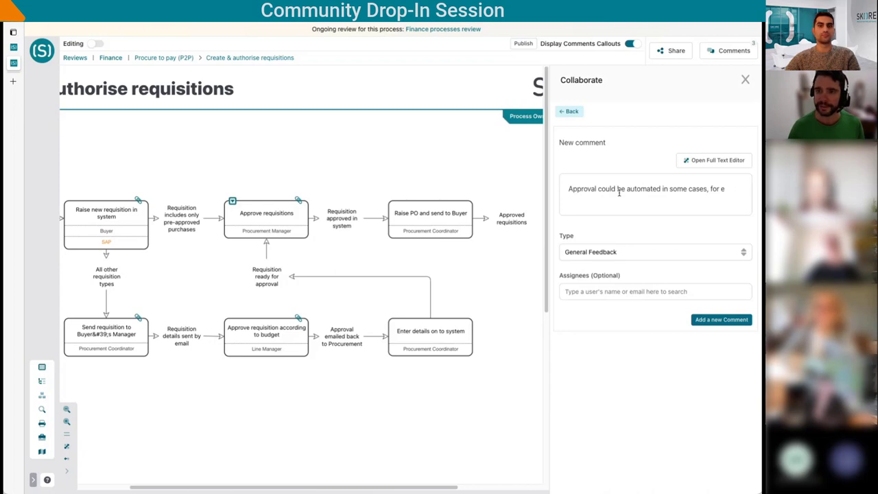
{"action": "type", "text": "xample when below"}
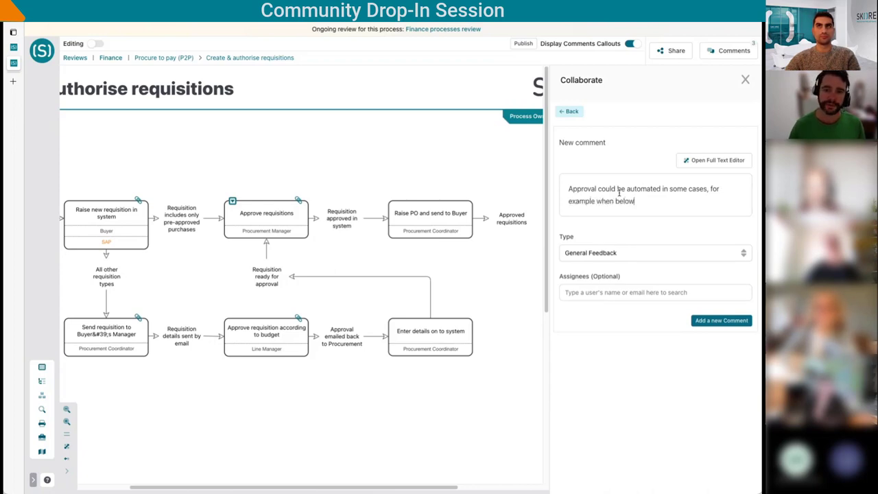
{"action": "type", "text": " th"}
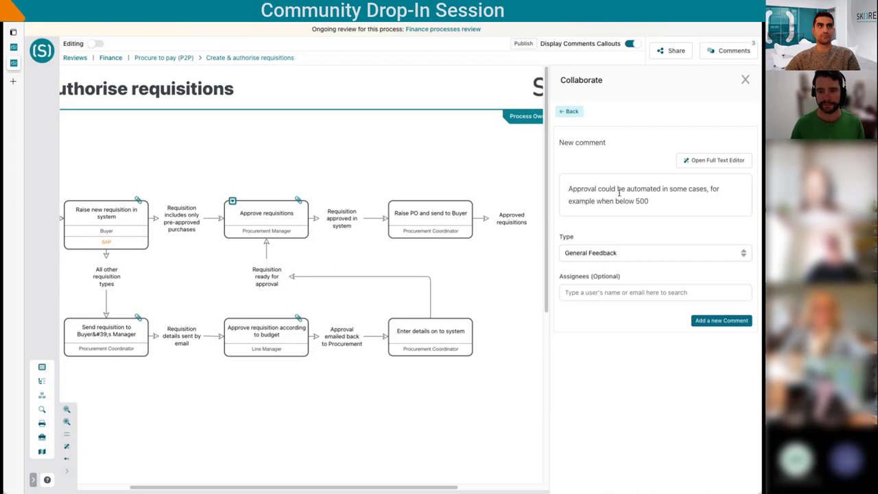
{"action": "key", "text": "BackSpace"}
{"action": "key", "text": "BackSpace"}
{"action": "type", "text": "GBP"}
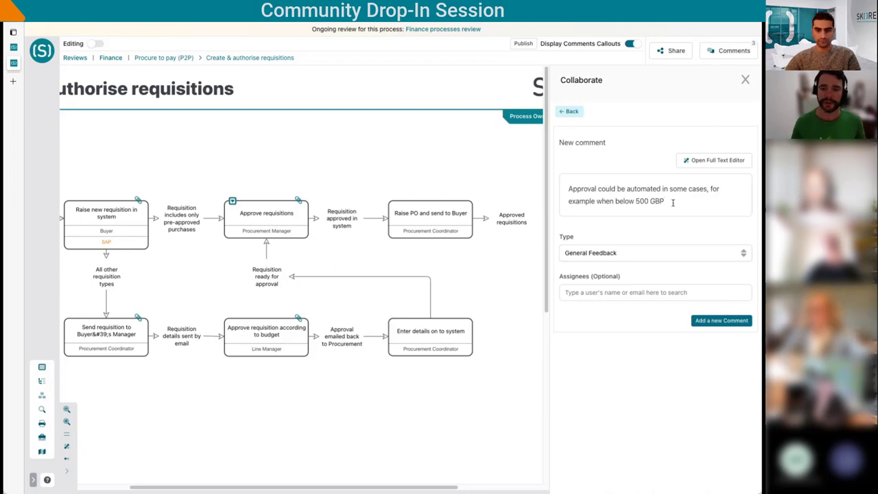
{"action": "left_click", "coordinate": [734, 320]}
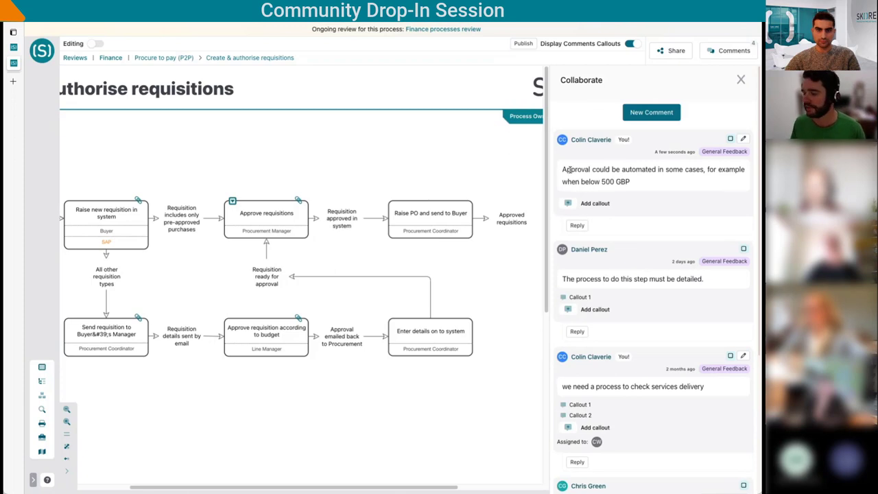
Step: Attach callouts of the new comment above the Approve requisitions and Approve requisition according to budget activities, and close the comment list
{"action": "triple_click", "coordinate": [569, 169]}
{"action": "left_click", "coordinate": [621, 180]}
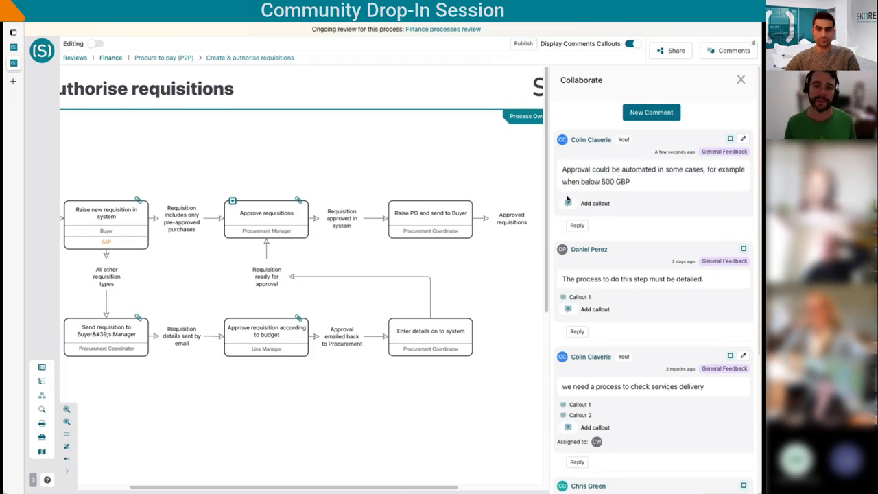
{"action": "left_click_drag", "start_coordinate": [567, 200], "coordinate": [296, 177]}
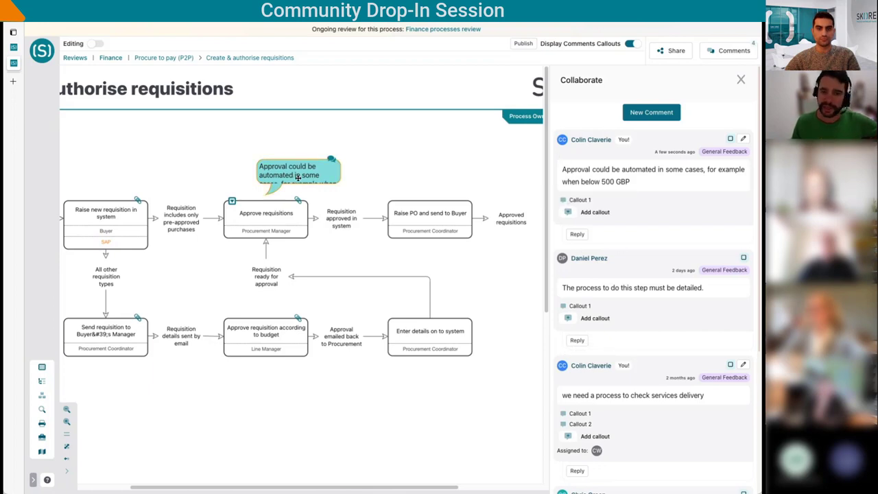
{"action": "left_click_drag", "start_coordinate": [554, 204], "coordinate": [312, 304]}
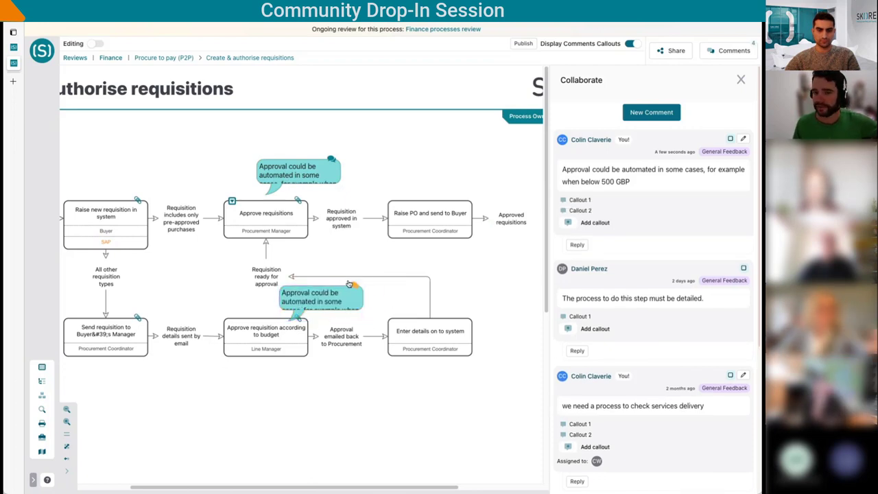
{"action": "left_click", "coordinate": [741, 80]}
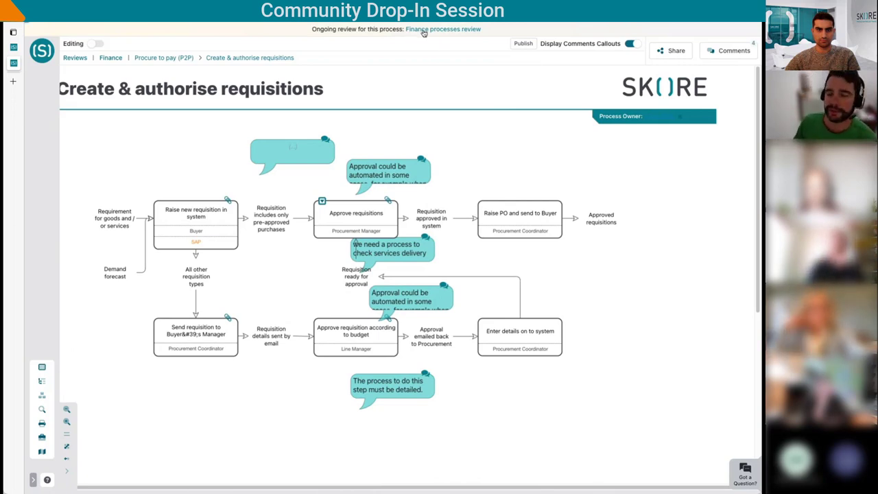
Step: Return to the Finance processes review and check the comments collected under its processes, including the new one
{"action": "left_click", "coordinate": [430, 30]}
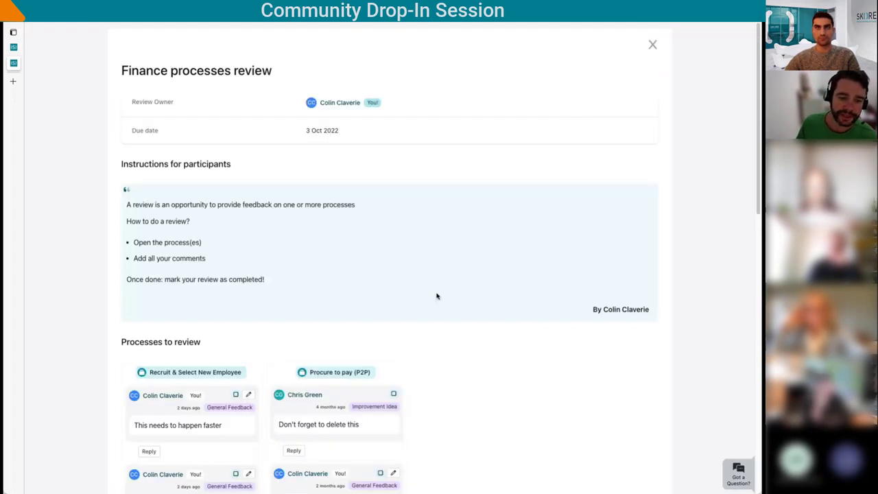
{"action": "scroll", "coordinate": [435, 295], "scroll_direction": "down", "scroll_amount": 10}
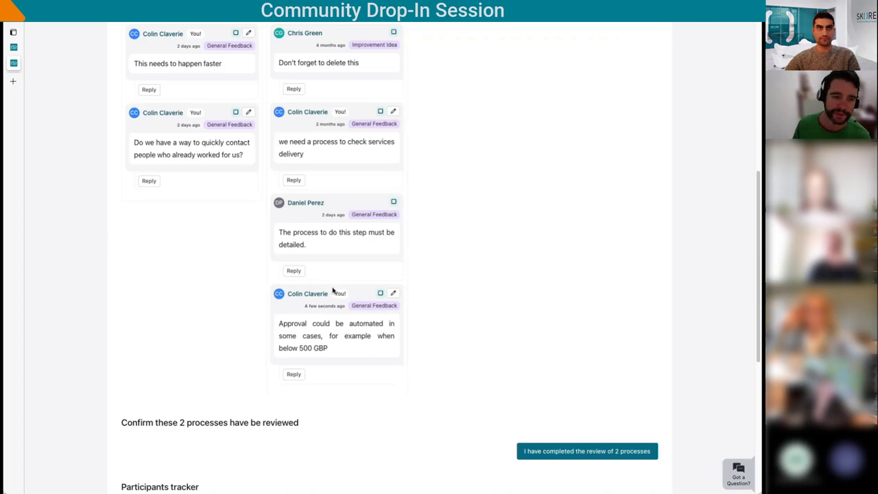
{"action": "scroll", "coordinate": [371, 264], "scroll_direction": "down", "scroll_amount": 1}
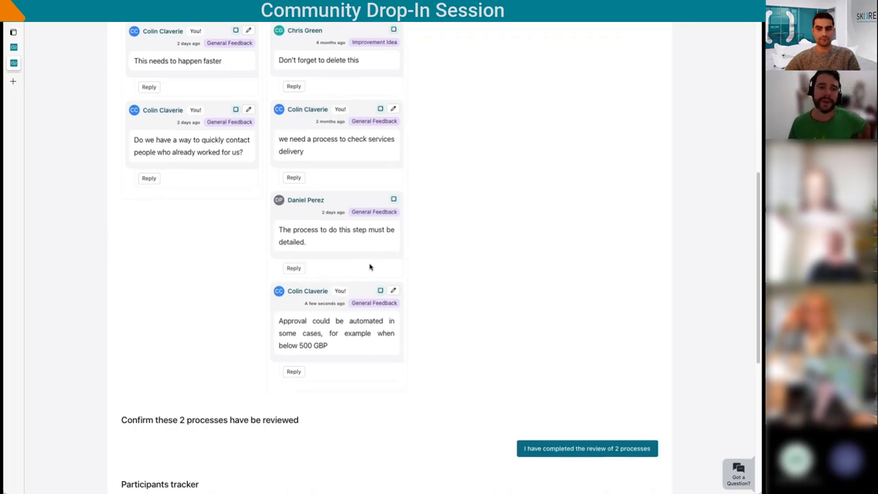
Step: View the Recruit & Select New Employee process and return to the Finance processes review
{"action": "scroll", "coordinate": [370, 267], "scroll_direction": "up", "scroll_amount": 3}
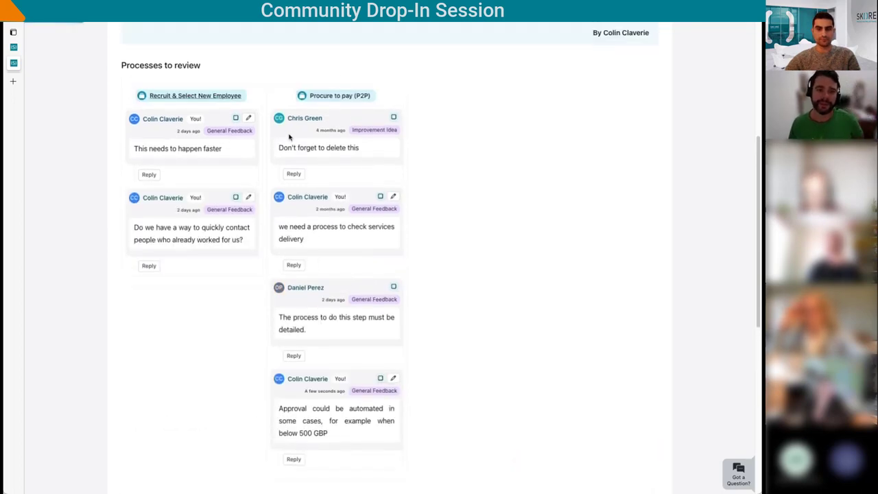
{"action": "key", "text": "alt+Left"}
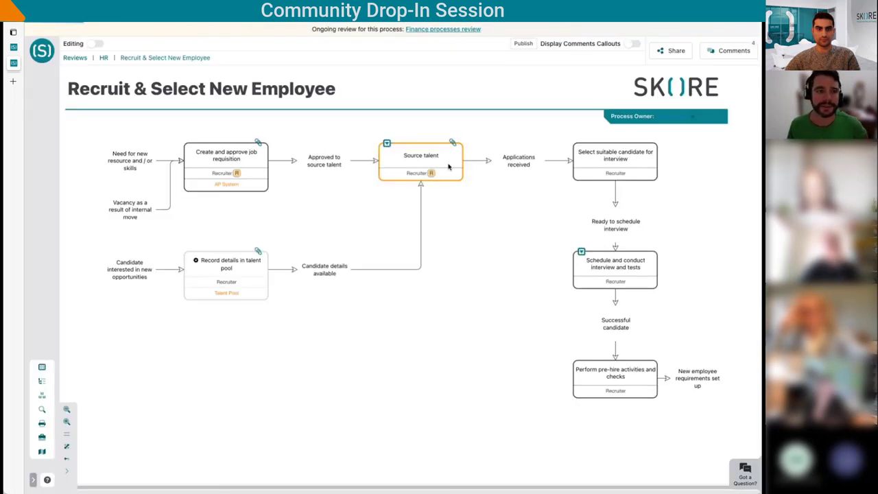
{"action": "key", "text": "alt+Right"}
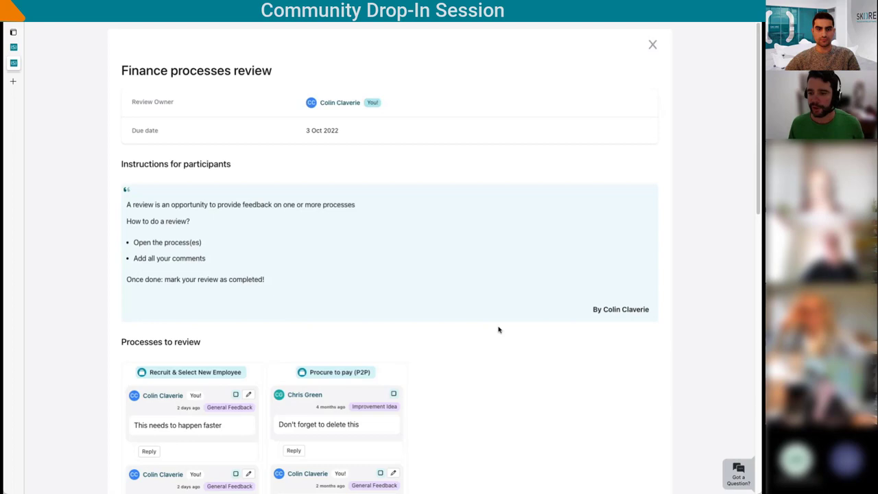
Step: Reply "Yes!" to the comment "This needs to happen faster" under Recruit & Select New Employee and expand the reply
{"action": "scroll", "coordinate": [457, 326], "scroll_direction": "down", "scroll_amount": 3}
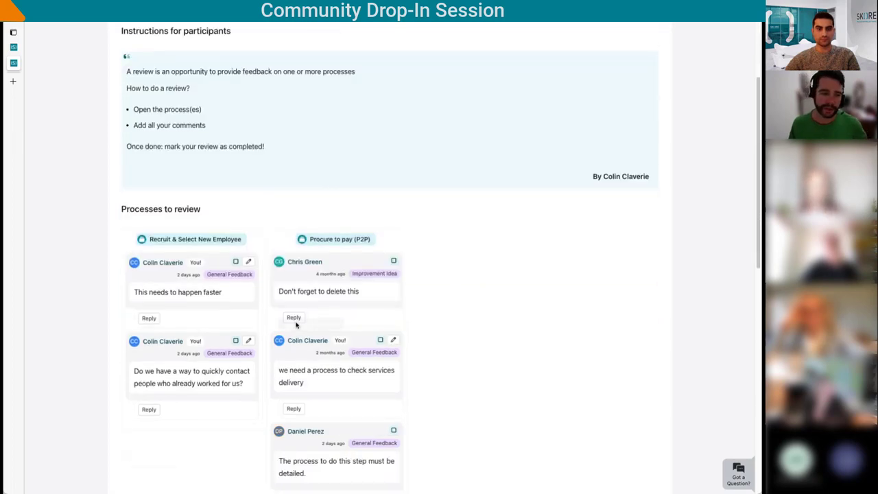
{"action": "scroll", "coordinate": [254, 315], "scroll_direction": "down", "scroll_amount": 1}
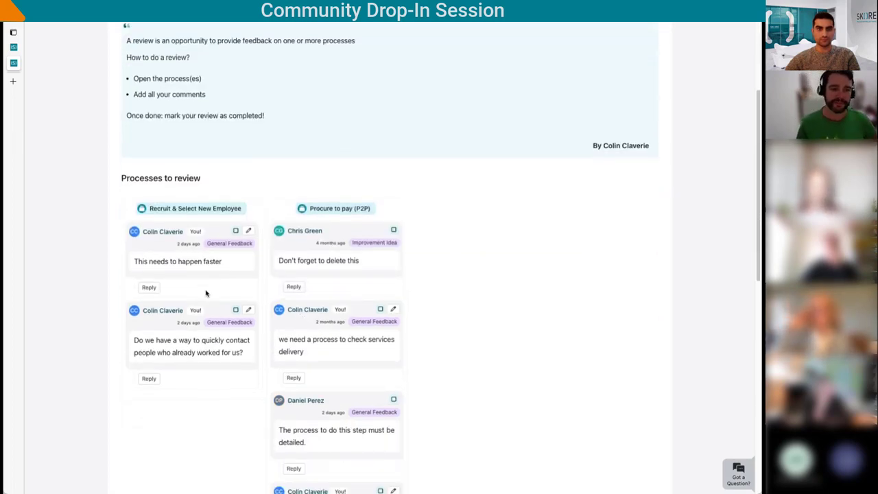
{"action": "left_click", "coordinate": [147, 286]}
{"action": "left_click", "coordinate": [208, 328]}
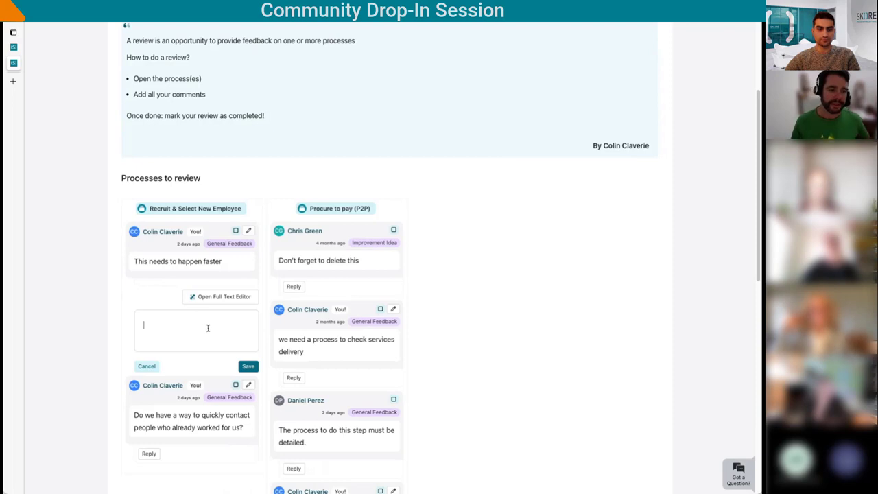
{"action": "type", "text": "Yes!"}
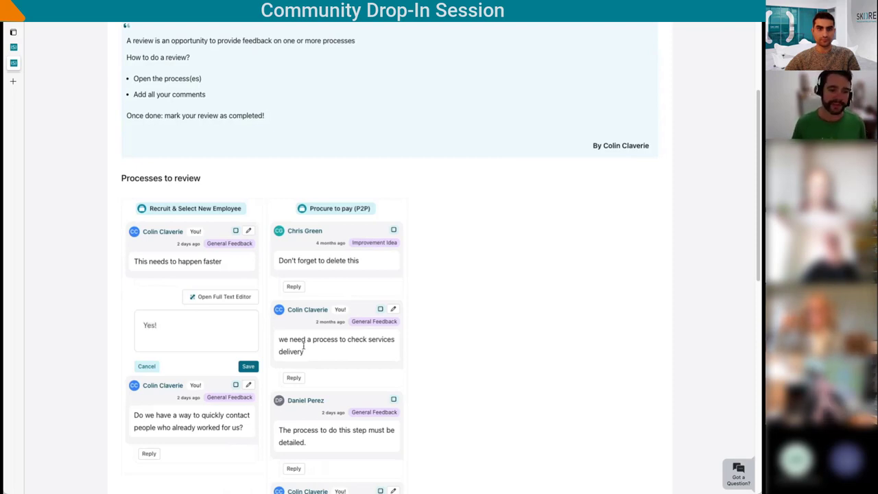
{"action": "left_click", "coordinate": [248, 367]}
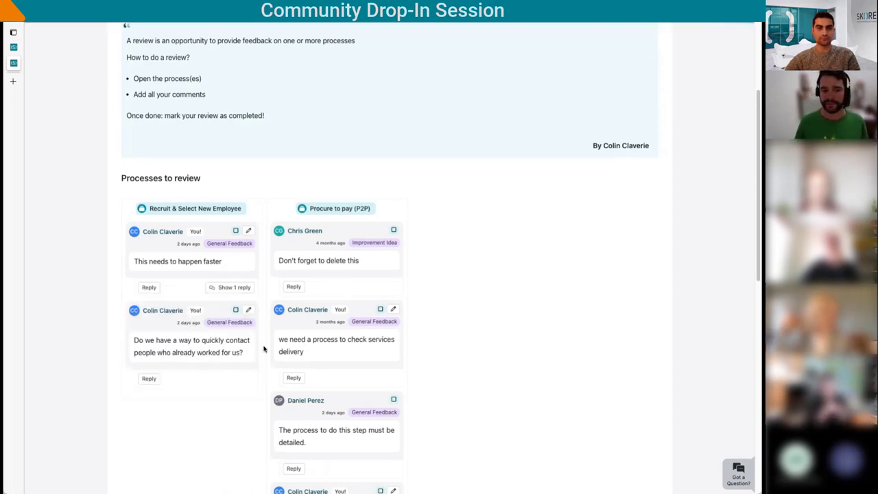
{"action": "left_click", "coordinate": [227, 289]}
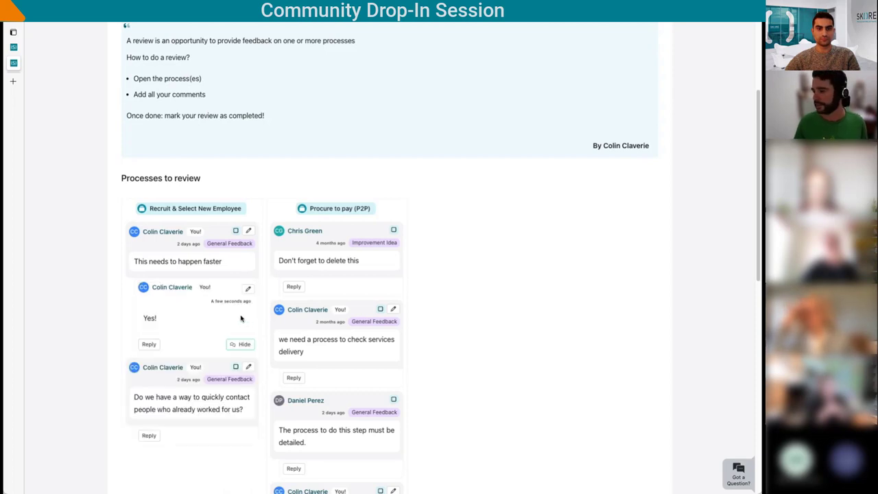
Step: Mark the review of the 2 processes as completed and look over the list of scheduled reviews
{"action": "scroll", "coordinate": [206, 309], "scroll_direction": "down", "scroll_amount": 5}
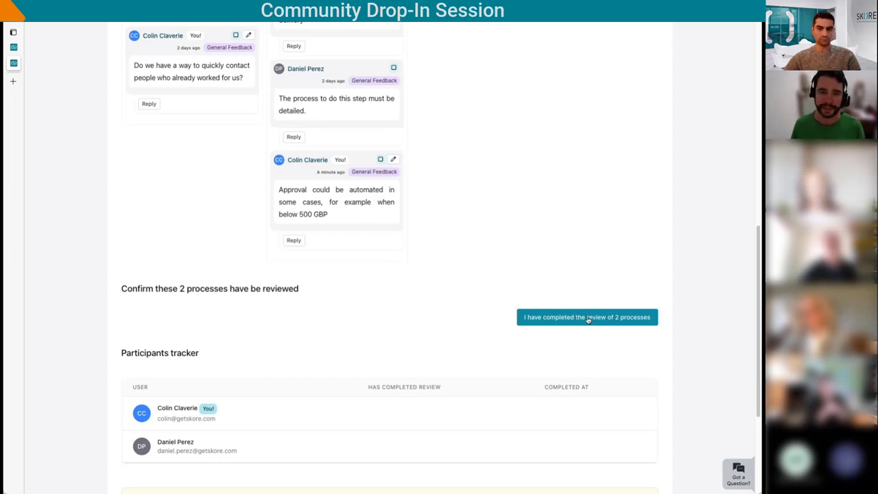
{"action": "left_click", "coordinate": [580, 319]}
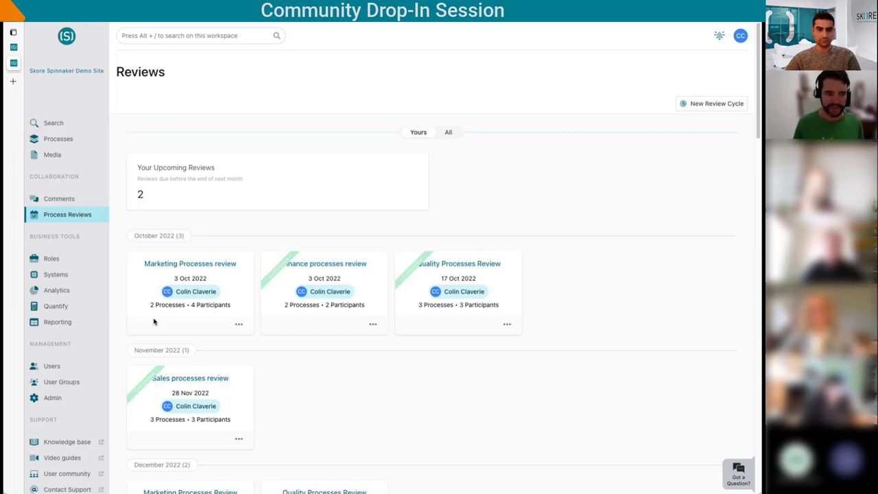
{"action": "scroll", "coordinate": [293, 409], "scroll_direction": "down", "scroll_amount": 3}
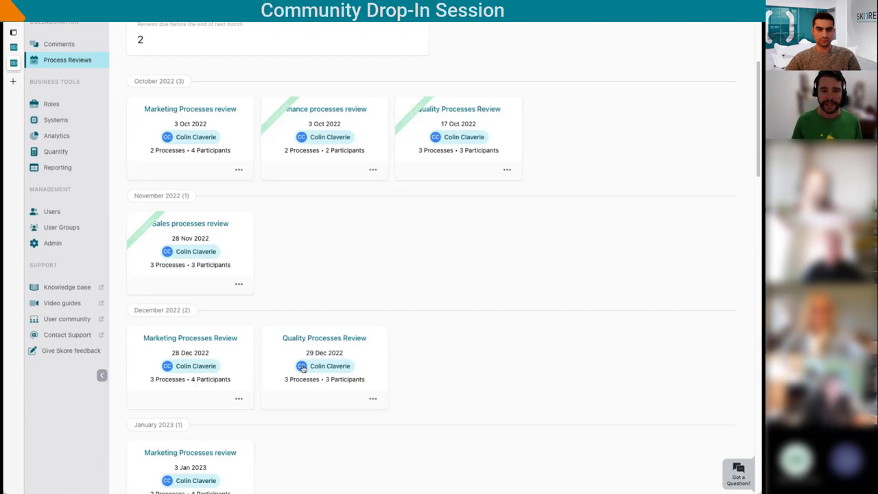
{"action": "scroll", "coordinate": [359, 323], "scroll_direction": "up", "scroll_amount": 3}
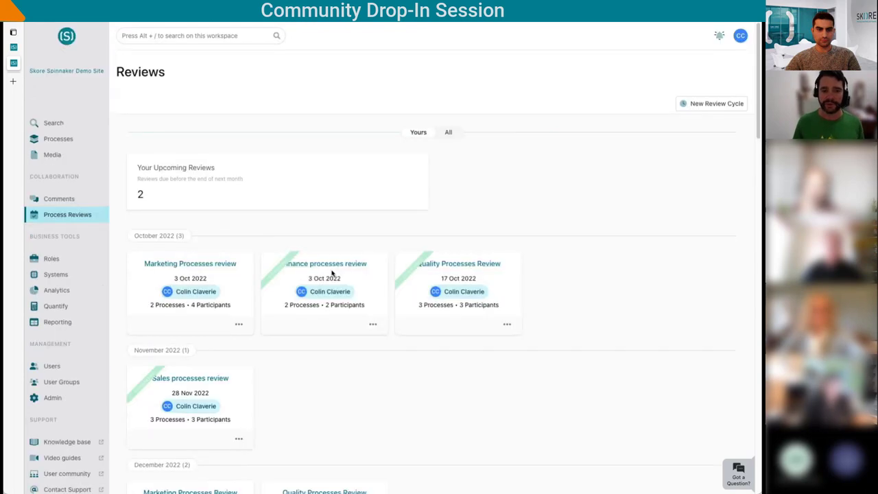
Step: View the Finance processes review with its instructions and comments and return to the reviews list
{"action": "left_click", "coordinate": [379, 280]}
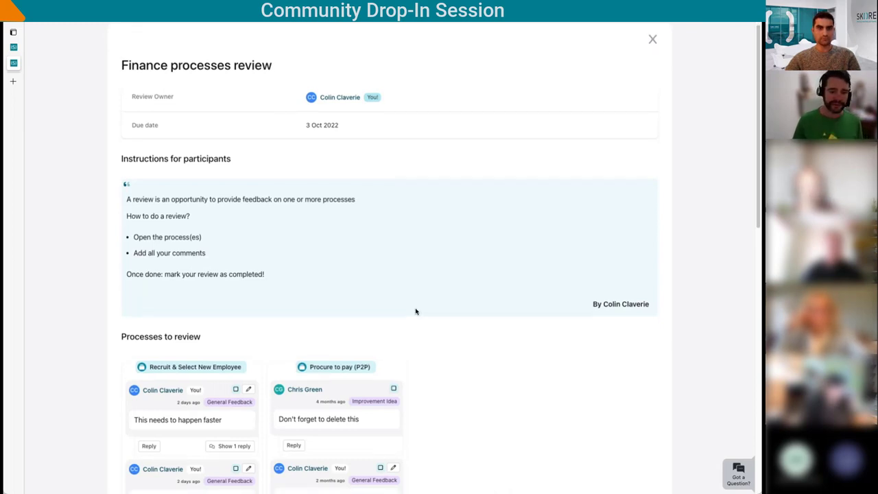
{"action": "scroll", "coordinate": [416, 291], "scroll_direction": "down", "scroll_amount": 3}
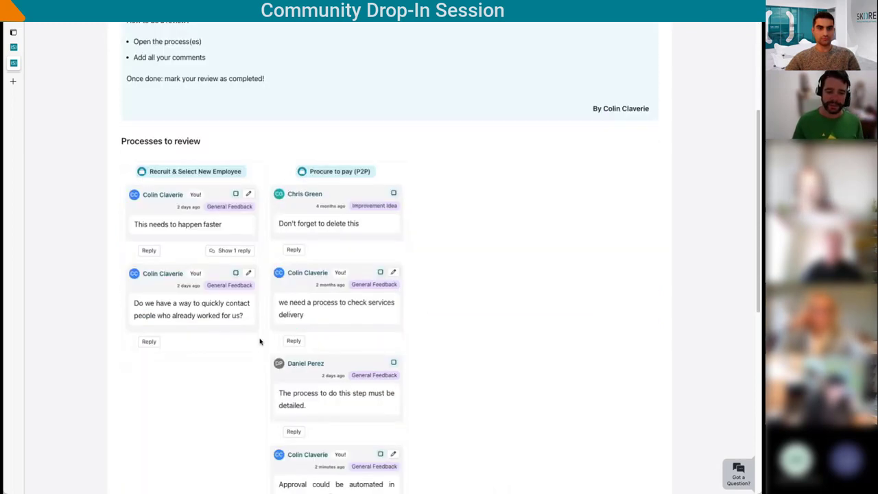
{"action": "scroll", "coordinate": [446, 339], "scroll_direction": "up", "scroll_amount": 3}
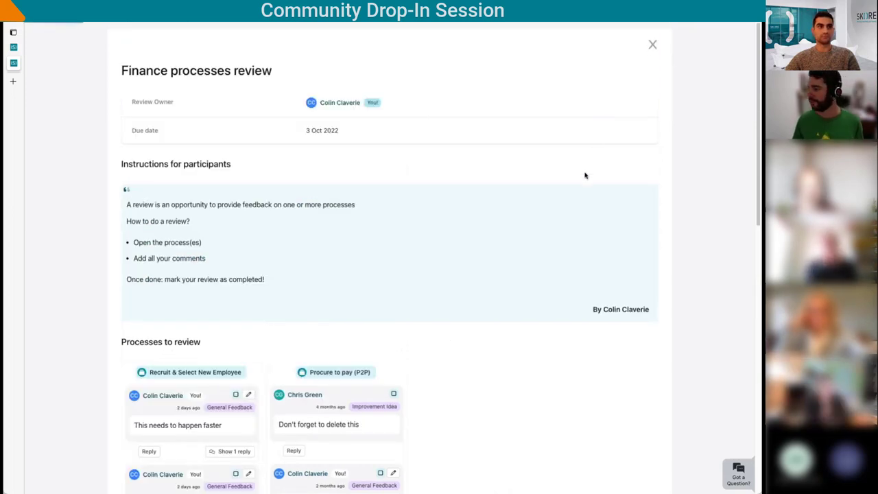
{"action": "key", "text": "Escape"}
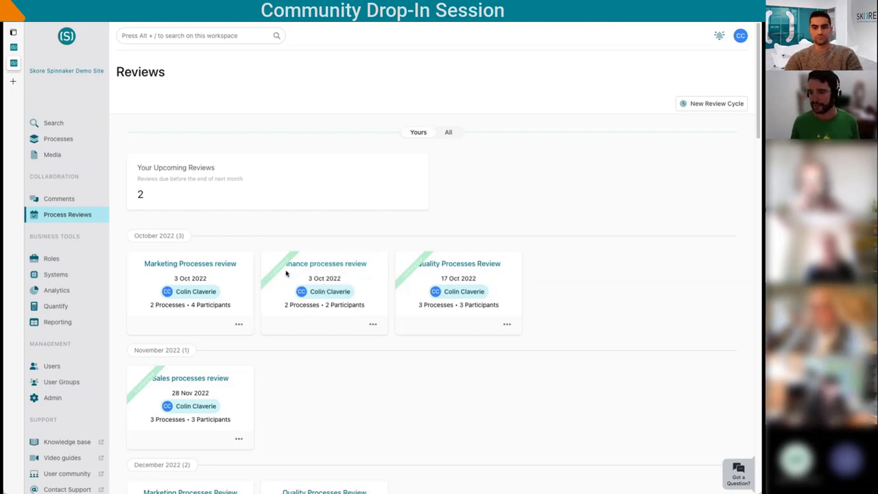
Step: Reopen the Finance processes review and set the review owner action to Close Review
{"action": "left_click", "coordinate": [372, 326]}
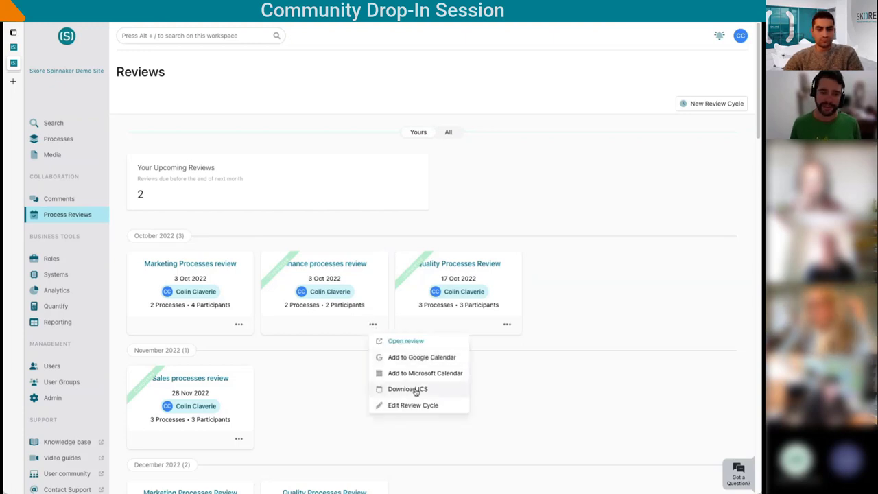
{"action": "left_click", "coordinate": [410, 339]}
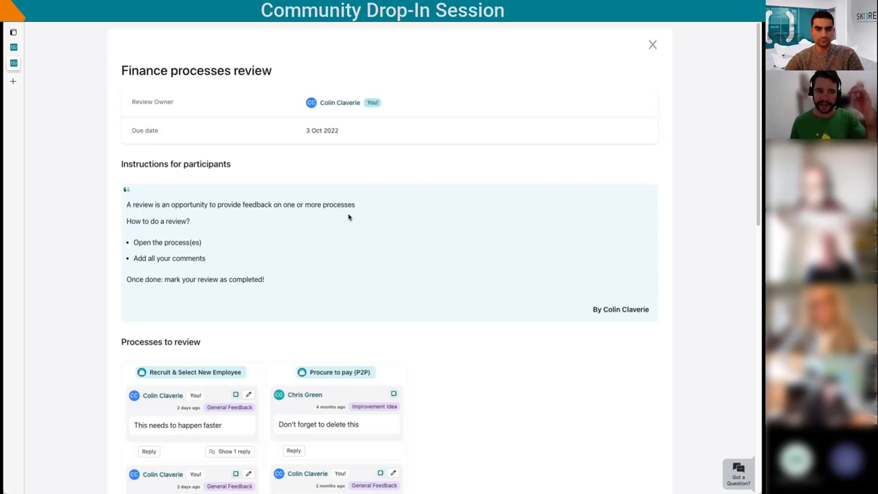
{"action": "scroll", "coordinate": [405, 205], "scroll_direction": "down", "scroll_amount": 3}
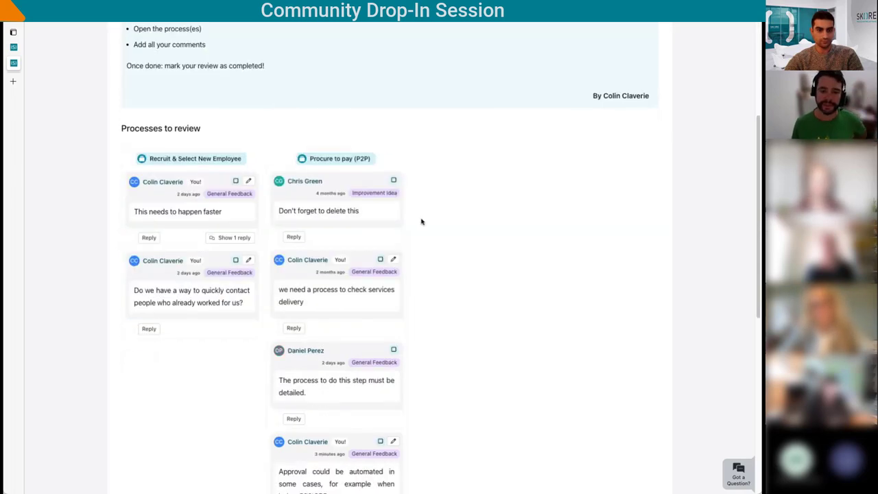
{"action": "scroll", "coordinate": [426, 224], "scroll_direction": "down", "scroll_amount": 6}
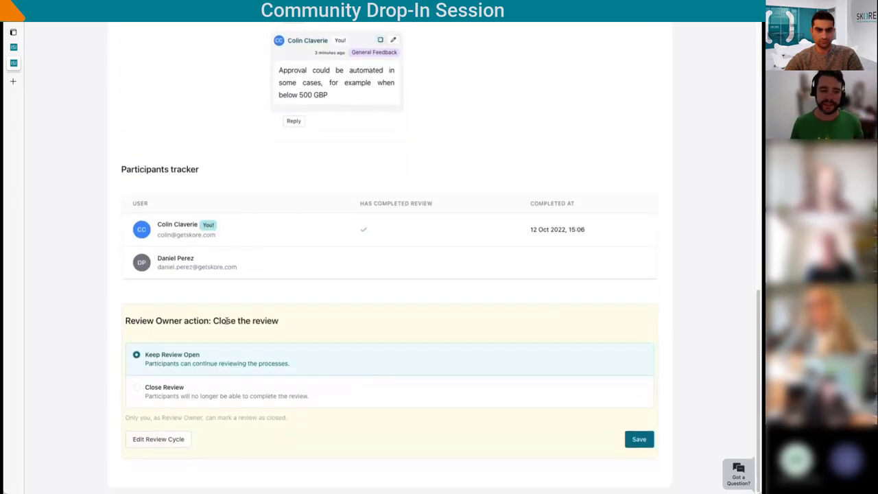
{"action": "left_click", "coordinate": [206, 393]}
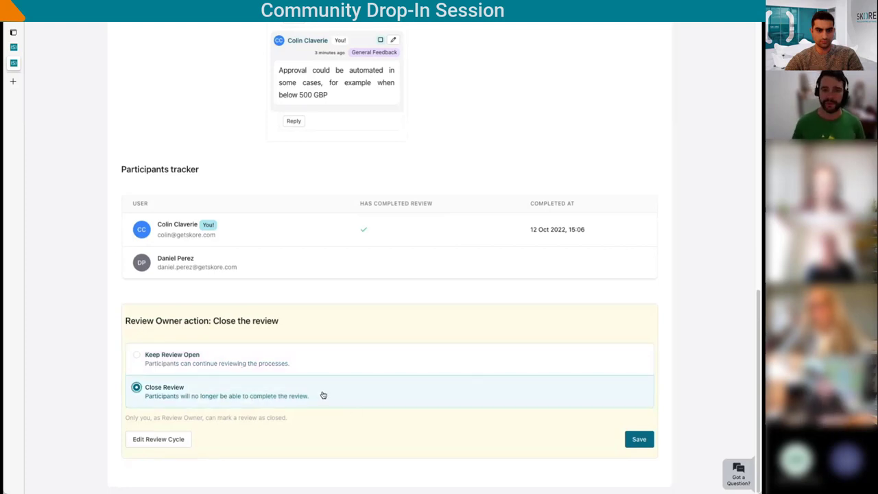
Step: Resolve the comment "Don't forget to delete this" under Procure to pay (P2P) and save the review as closed
{"action": "scroll", "coordinate": [456, 133], "scroll_direction": "up", "scroll_amount": 6}
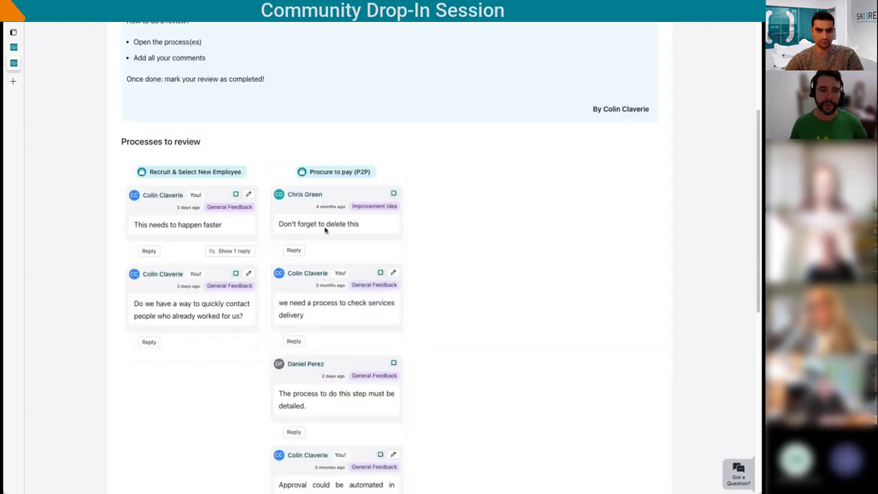
{"action": "left_click", "coordinate": [394, 195]}
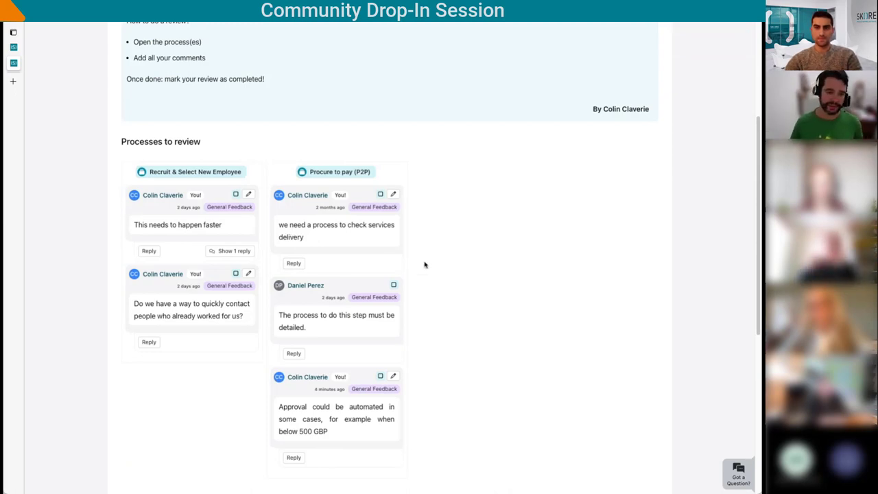
{"action": "scroll", "coordinate": [439, 275], "scroll_direction": "down", "scroll_amount": 5}
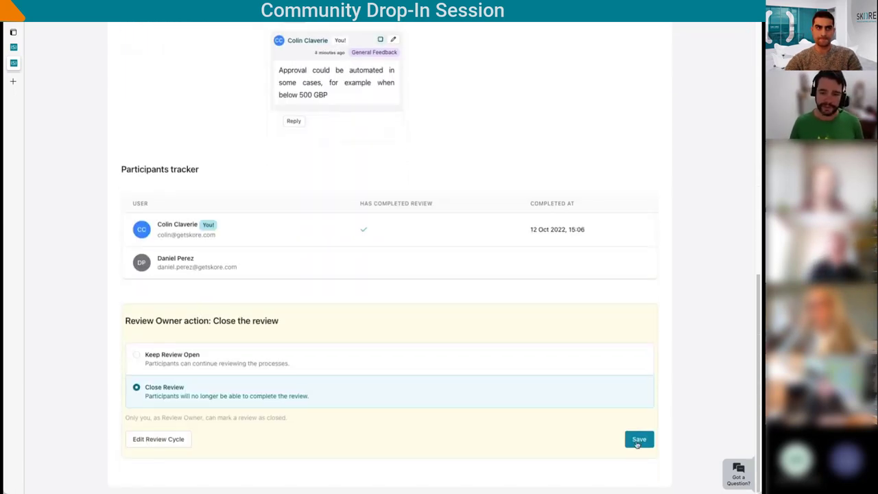
{"action": "left_click", "coordinate": [638, 443]}
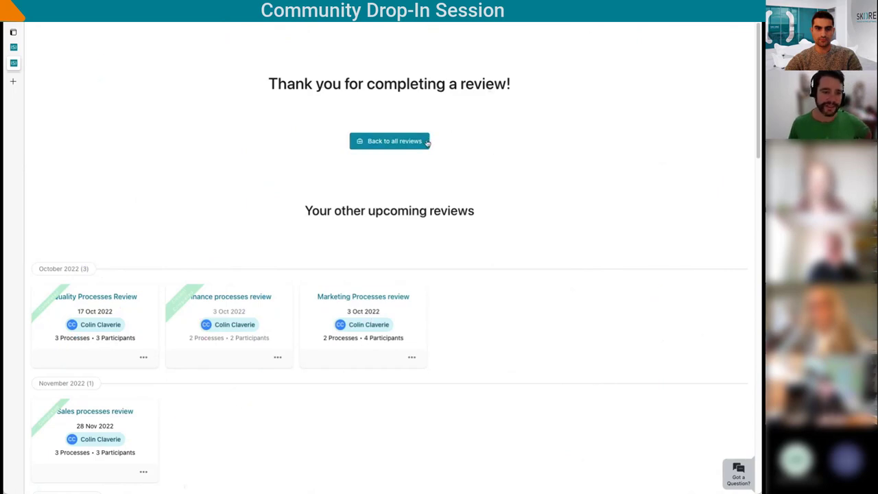
Step: Return to all reviews and start a new review cycle titled "Review drop in demo processes"
{"action": "left_click", "coordinate": [378, 141]}
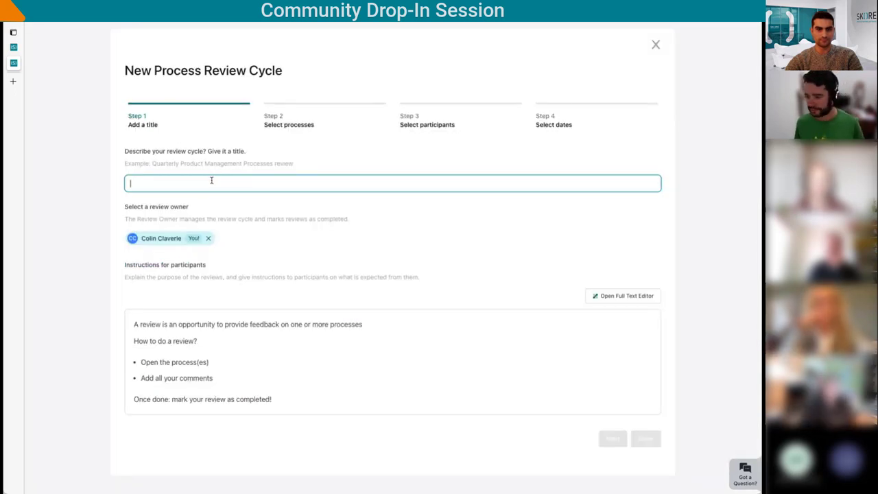
{"action": "type", "text": "Review dr"}
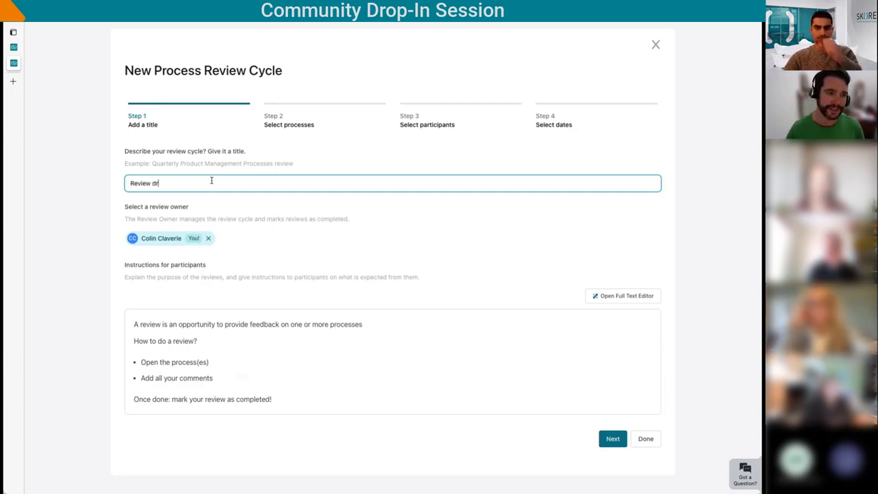
{"action": "type", "text": "op in demo processes"}
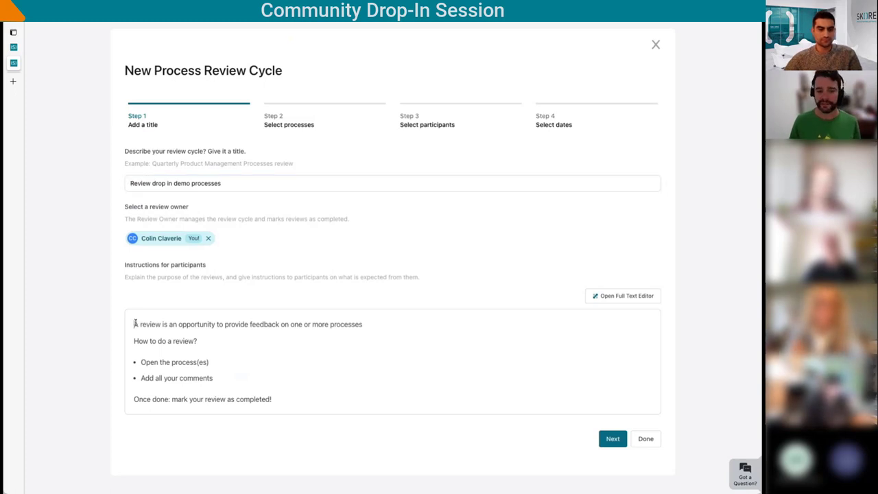
Step: Add the line "Please focus on automation opporutnities" after the bullet list in the participant instructions and continue to process selection
{"action": "left_click", "coordinate": [135, 324]}
{"action": "left_click_drag", "start_coordinate": [135, 324], "coordinate": [280, 406]}
{"action": "left_click", "coordinate": [266, 370]}
{"action": "left_click", "coordinate": [243, 345]}
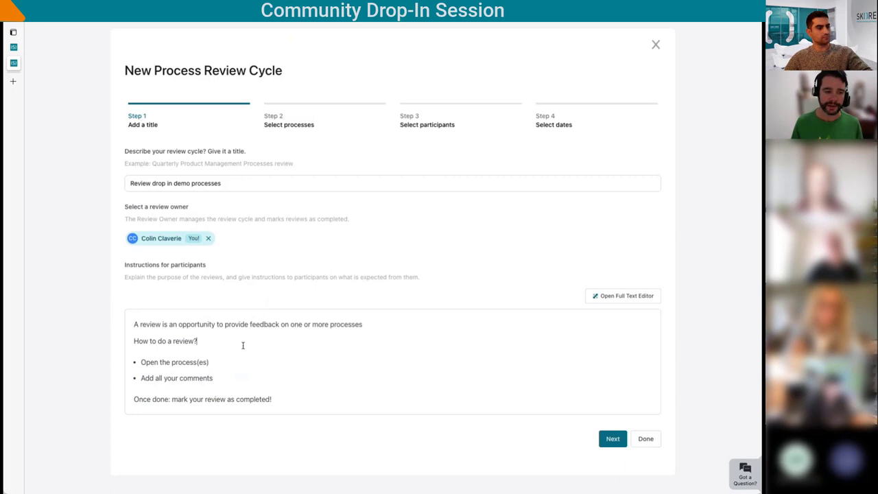
{"action": "left_click", "coordinate": [269, 373]}
{"action": "key", "text": "Return"}
{"action": "key", "text": "Return"}
{"action": "type", "text": "Please focus on"}
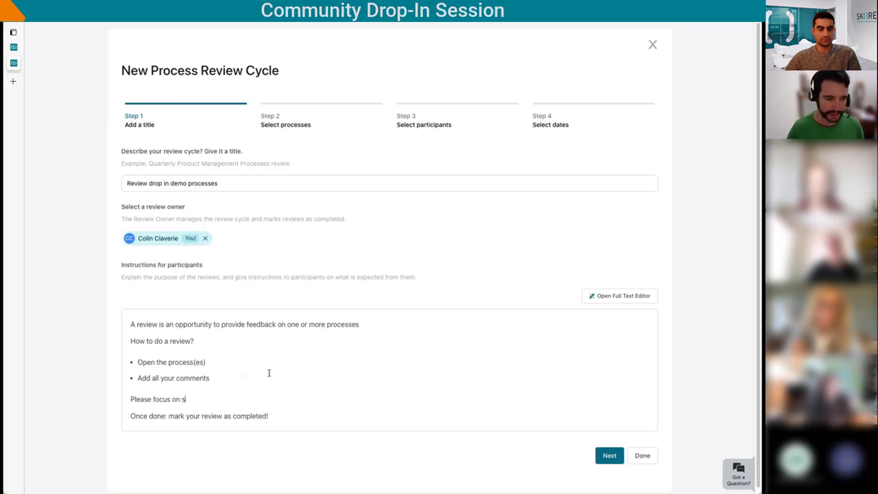
{"action": "type", "text": " automation "}
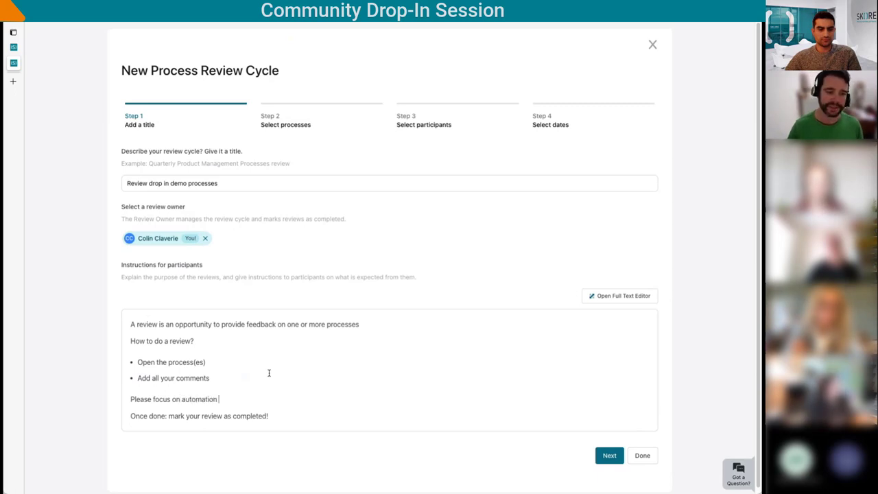
{"action": "type", "text": "opporutnity"}
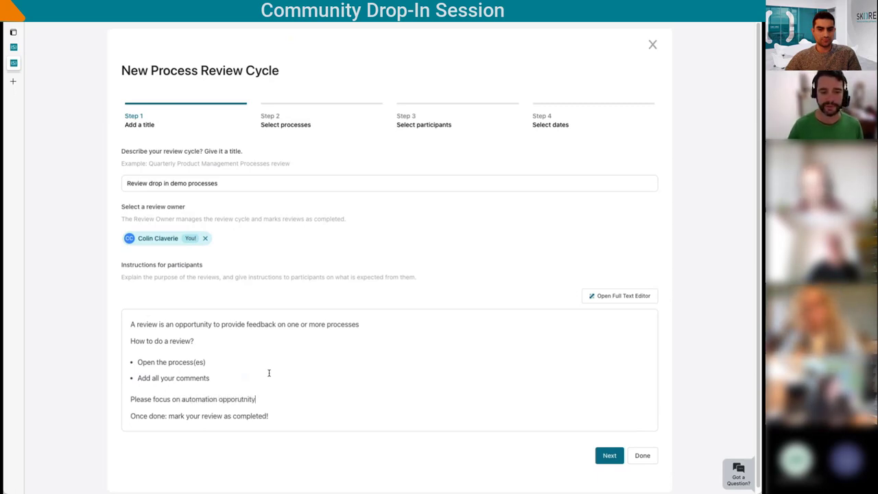
{"action": "key", "text": "BackSpace"}
{"action": "type", "text": "ies"}
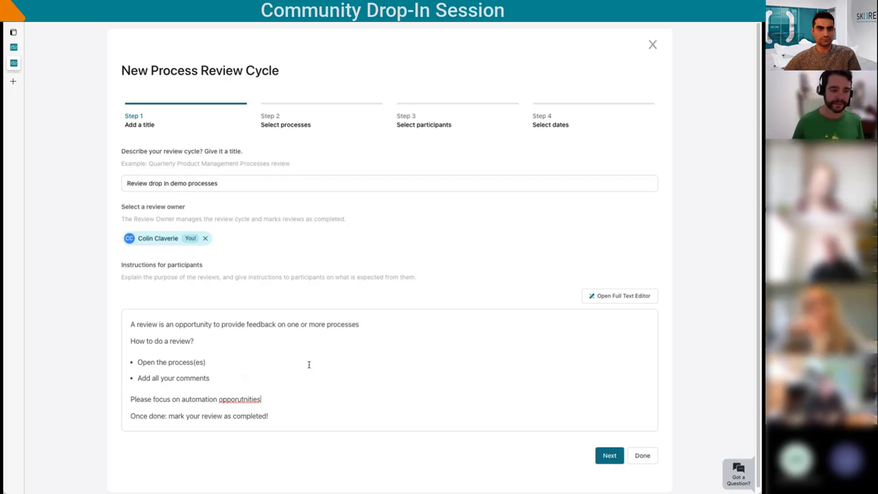
{"action": "left_click", "coordinate": [610, 456]}
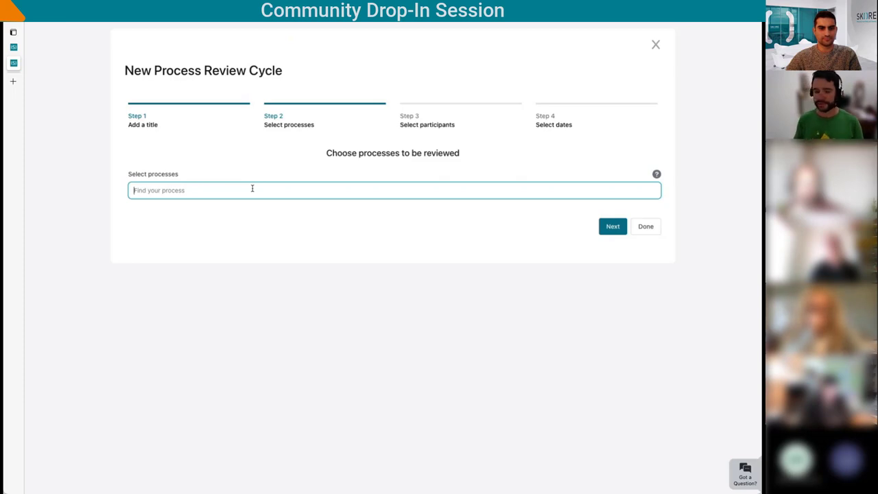
Step: Add the An Intro to Forms and Chris Playground Process processes to the new review cycle
{"action": "left_click", "coordinate": [252, 188]}
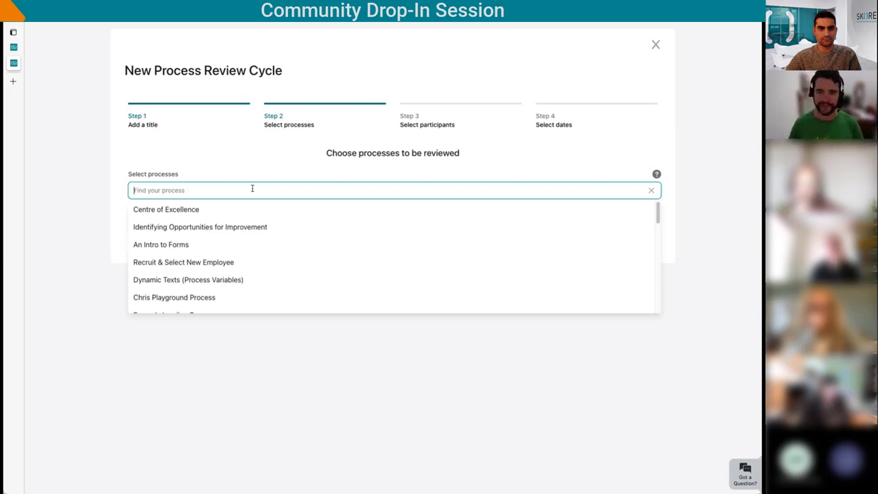
{"action": "left_click", "coordinate": [248, 245]}
{"action": "left_click", "coordinate": [212, 192]}
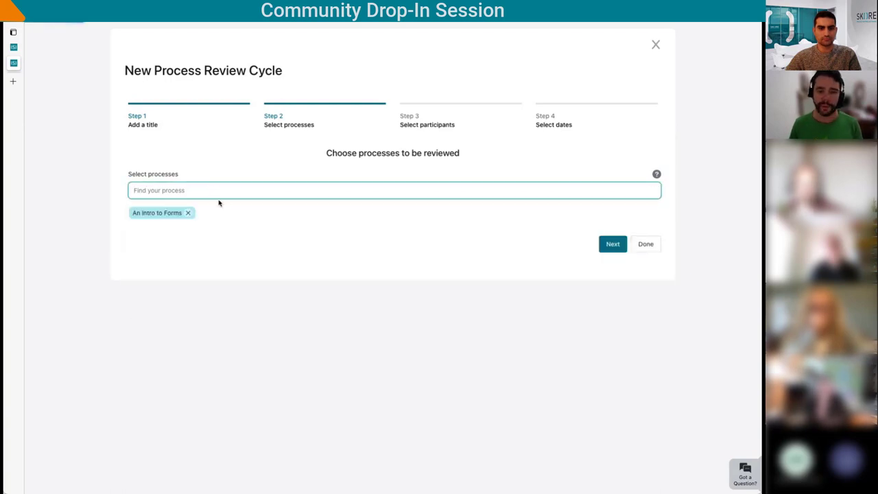
{"action": "left_click", "coordinate": [215, 294]}
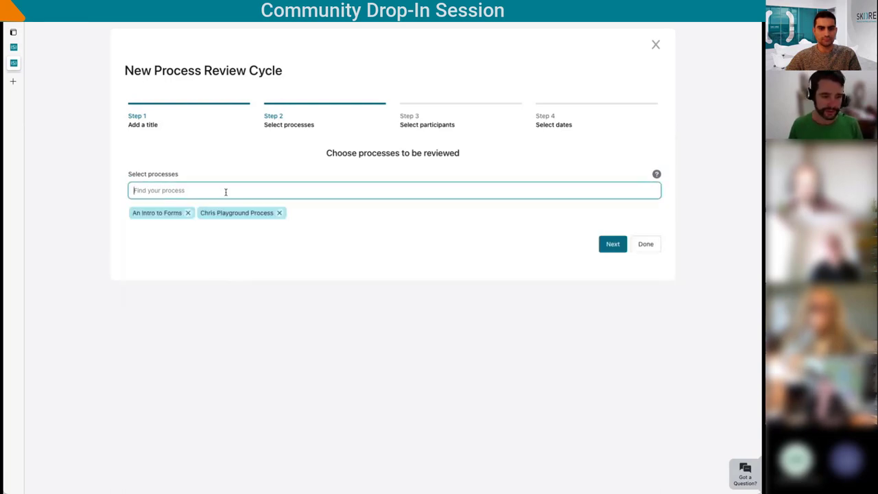
Step: Add the Colin playground process to the new review cycle and continue to participant selection
{"action": "scroll", "coordinate": [253, 304], "scroll_direction": "down", "scroll_amount": 2}
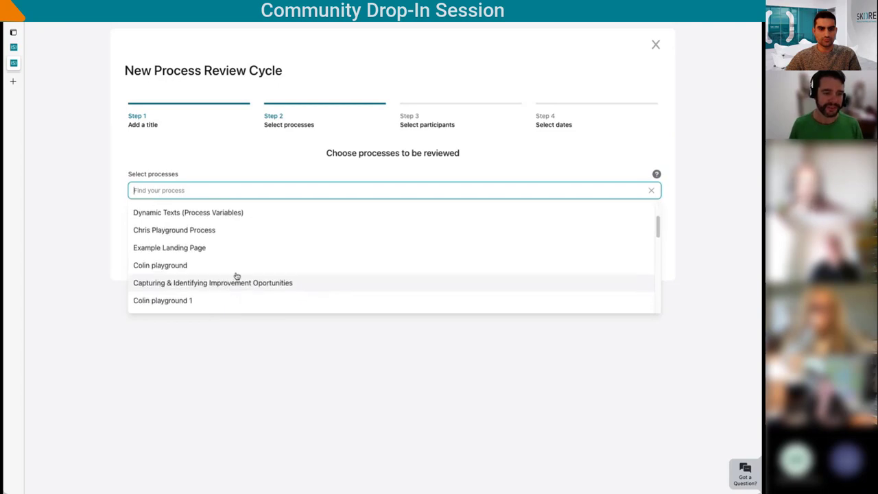
{"action": "left_click", "coordinate": [269, 266]}
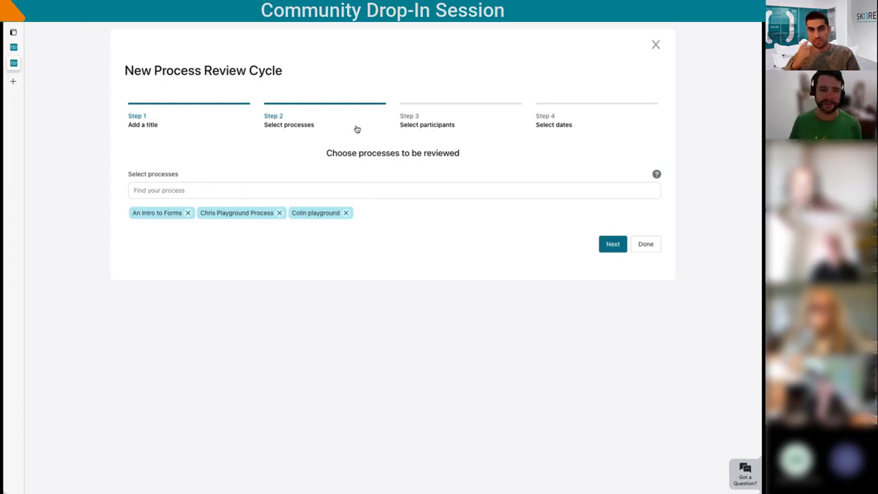
{"action": "left_click", "coordinate": [446, 120]}
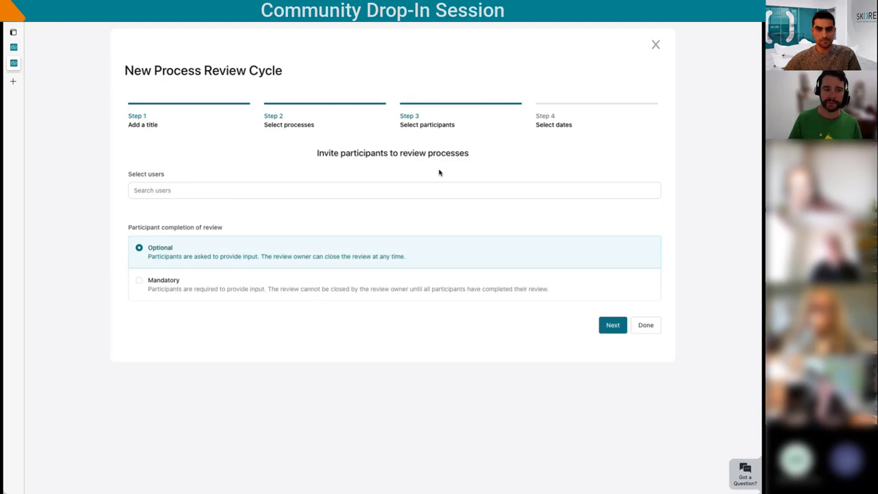
Step: Invite the second and third listed users as participants in the review cycle
{"action": "left_click", "coordinate": [199, 190]}
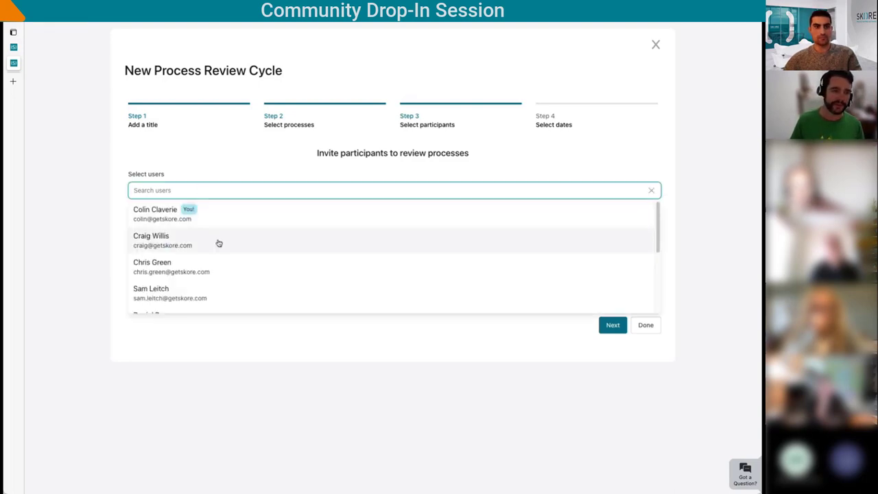
{"action": "left_click", "coordinate": [219, 243]}
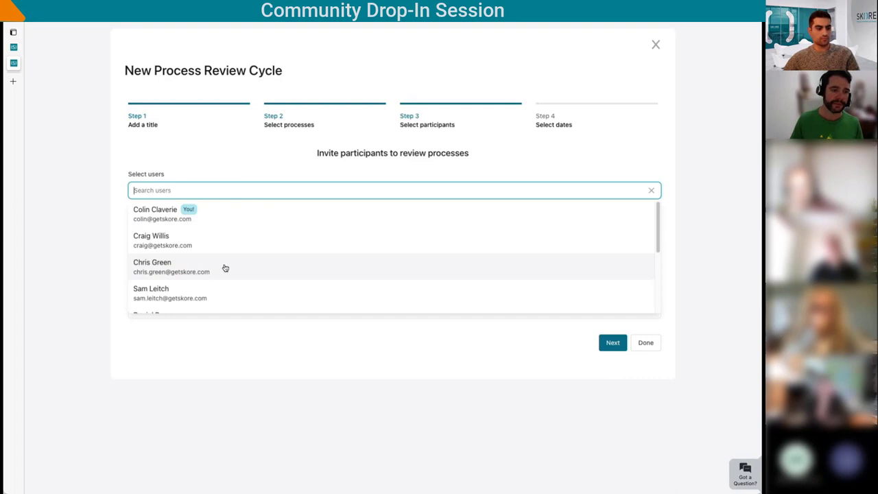
{"action": "left_click", "coordinate": [225, 268]}
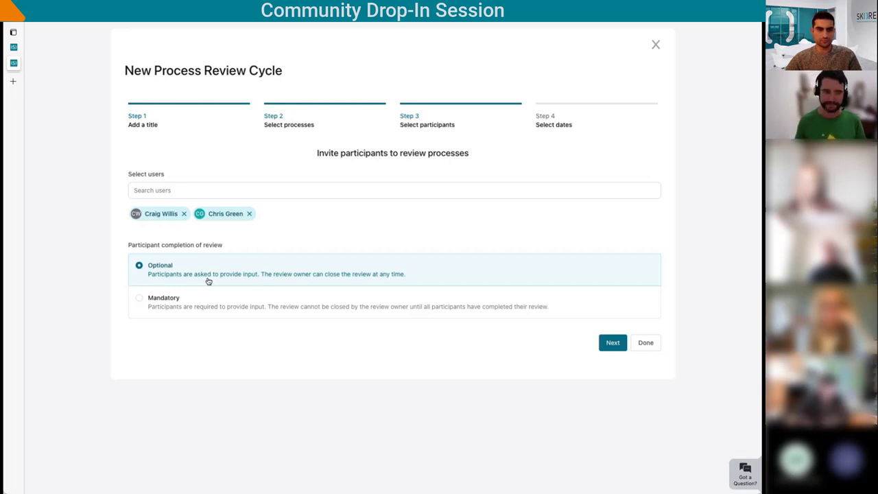
Step: Set participant completion of the review to Optional, after trying Mandatory, and continue to date selection
{"action": "left_click", "coordinate": [155, 306]}
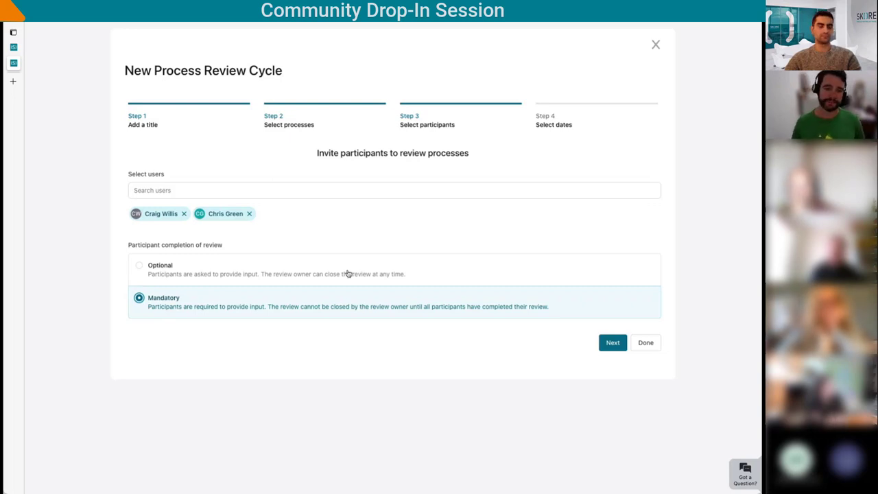
{"action": "left_click", "coordinate": [214, 261]}
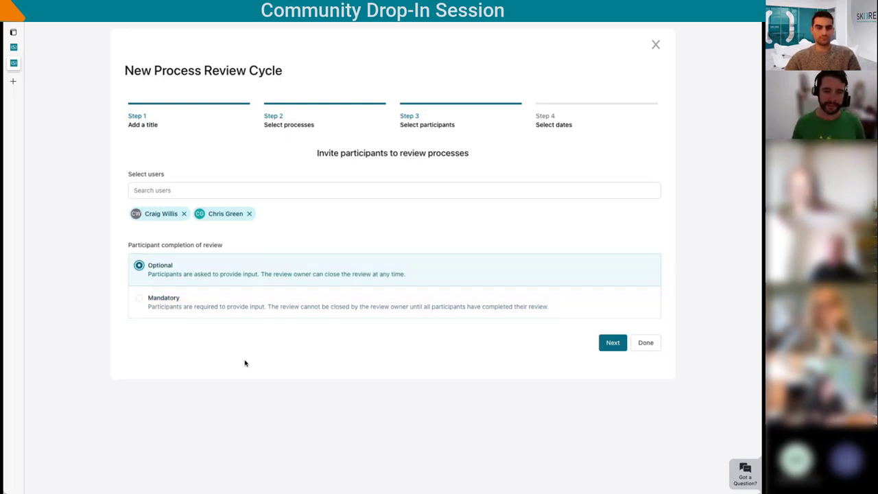
{"action": "left_click", "coordinate": [614, 343]}
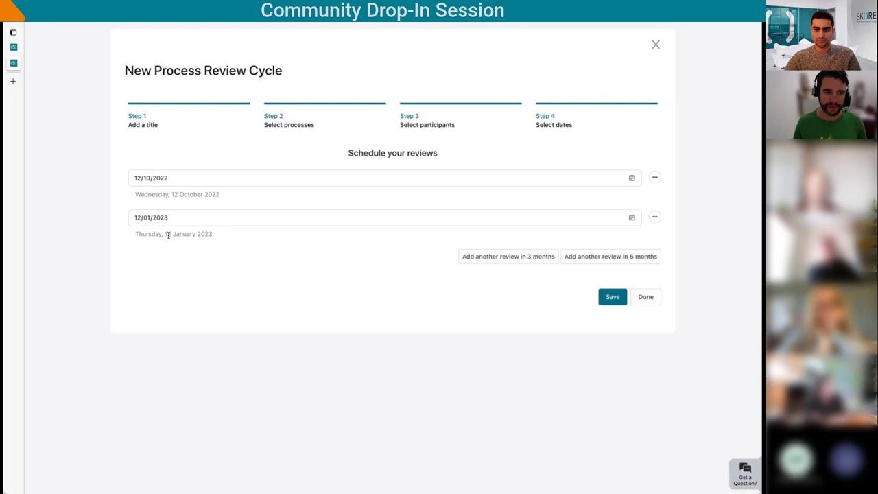
Step: Add four more reviews at 3-month intervals, from 11/04/2023 to 11/01/2024, and save the review cycle
{"action": "left_click", "coordinate": [472, 256]}
{"action": "left_click", "coordinate": [504, 296]}
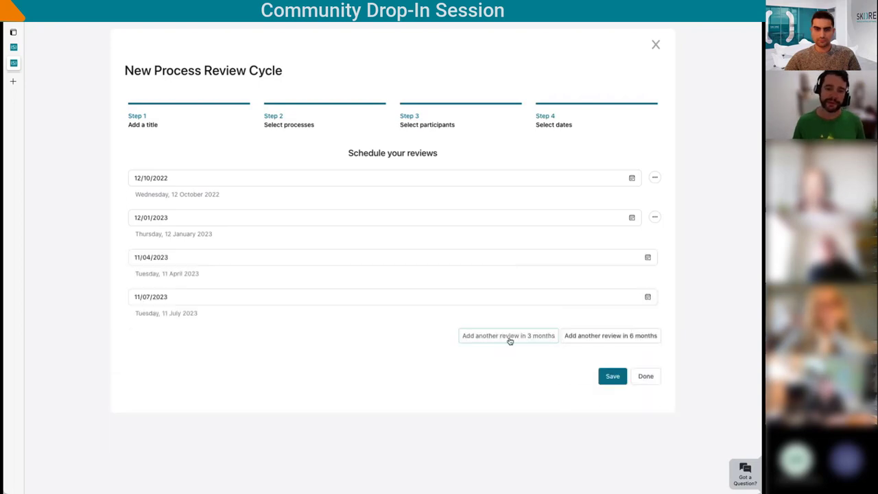
{"action": "left_click", "coordinate": [510, 335]}
{"action": "left_click", "coordinate": [513, 376]}
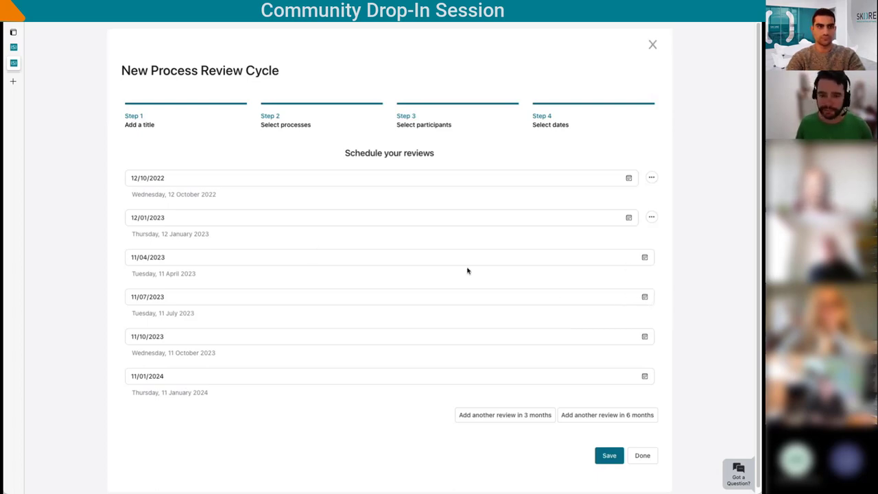
{"action": "scroll", "coordinate": [473, 295], "scroll_direction": "down", "scroll_amount": 1}
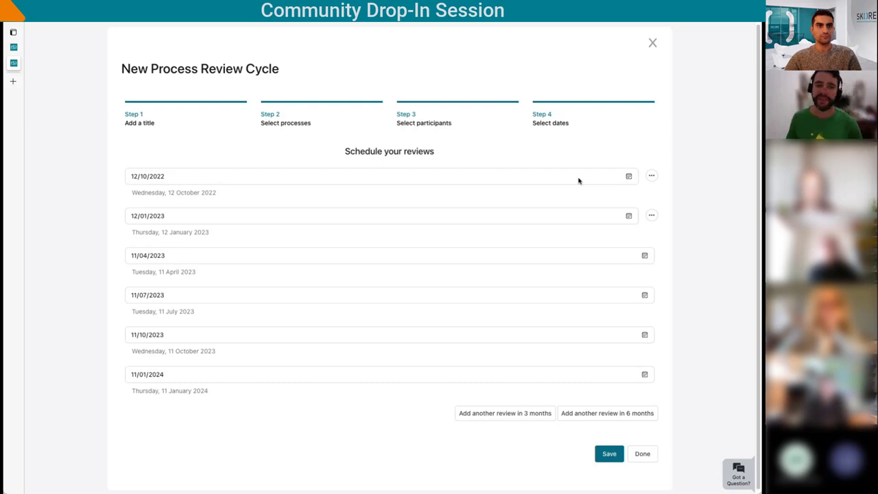
{"action": "left_click", "coordinate": [610, 455]}
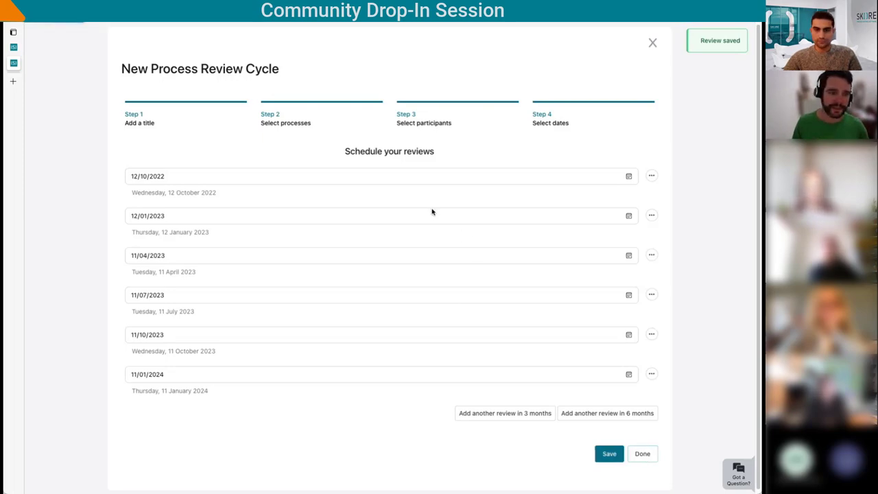
Step: Return to the reviews overview and examine the "Review drop in demo processes" entries scheduled in October 2022 and January 2023
{"action": "scroll", "coordinate": [456, 213], "scroll_direction": "down", "scroll_amount": 5}
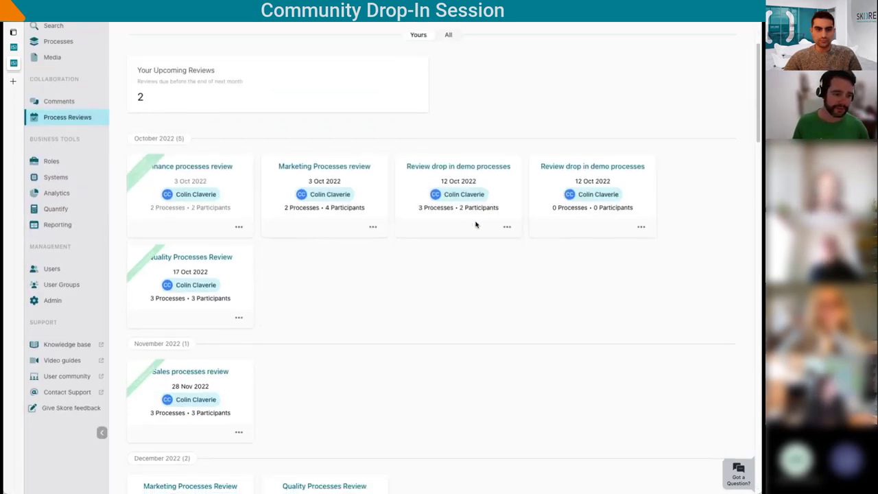
{"action": "scroll", "coordinate": [482, 226], "scroll_direction": "down", "scroll_amount": 1}
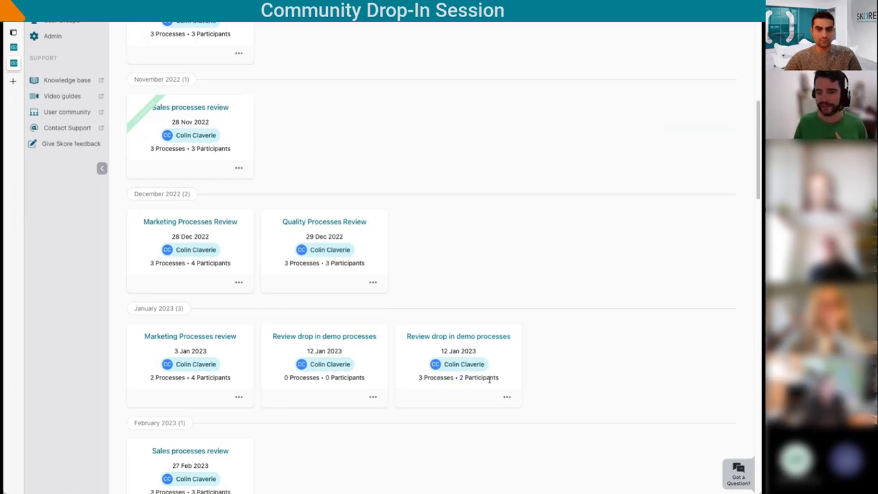
{"action": "scroll", "coordinate": [489, 376], "scroll_direction": "up", "scroll_amount": 1}
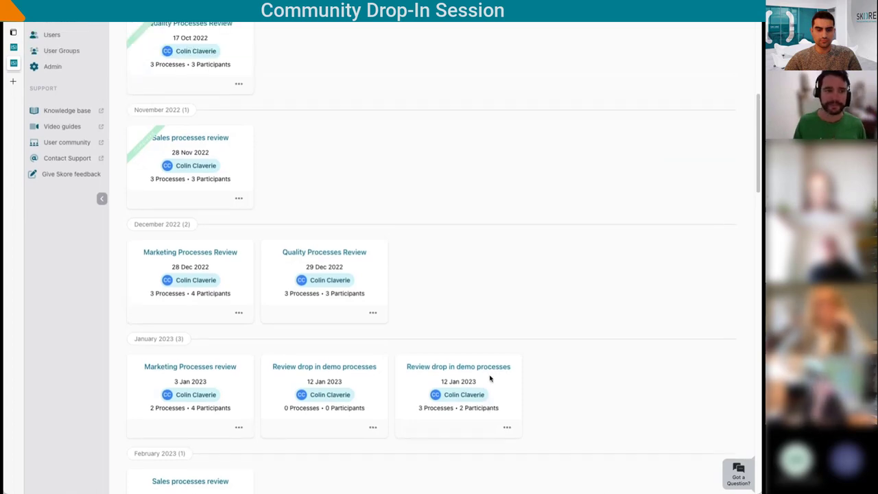
{"action": "scroll", "coordinate": [490, 386], "scroll_direction": "up", "scroll_amount": 3}
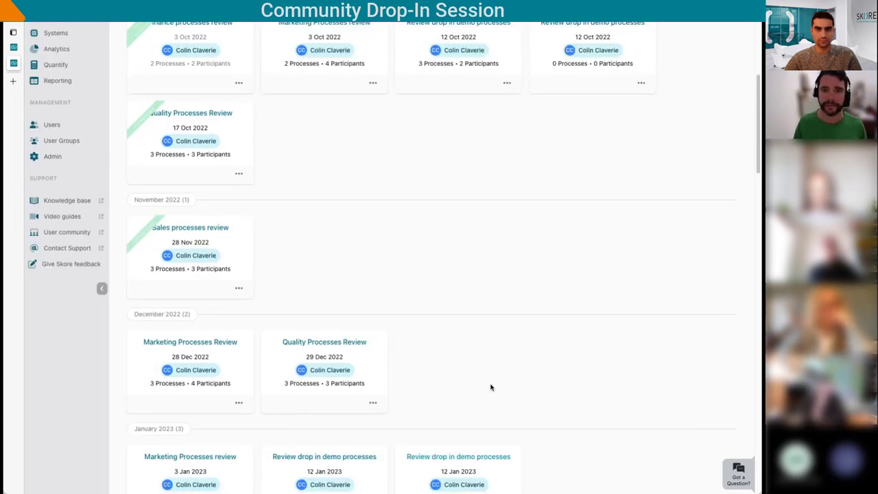
{"action": "scroll", "coordinate": [461, 82], "scroll_direction": "up", "scroll_amount": 1}
{"action": "left_click_drag", "start_coordinate": [460, 118], "coordinate": [506, 150]}
{"action": "left_click", "coordinate": [503, 145]}
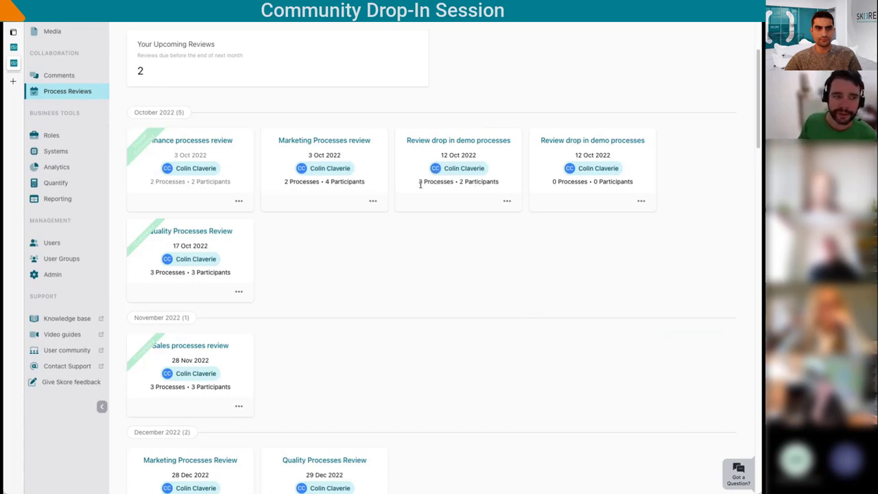
Step: Switch to the (Drop in) Process Reviews page and examine the Notifications table under Review Owner in the How column
{"action": "mouse_move", "coordinate": [23, 63]}
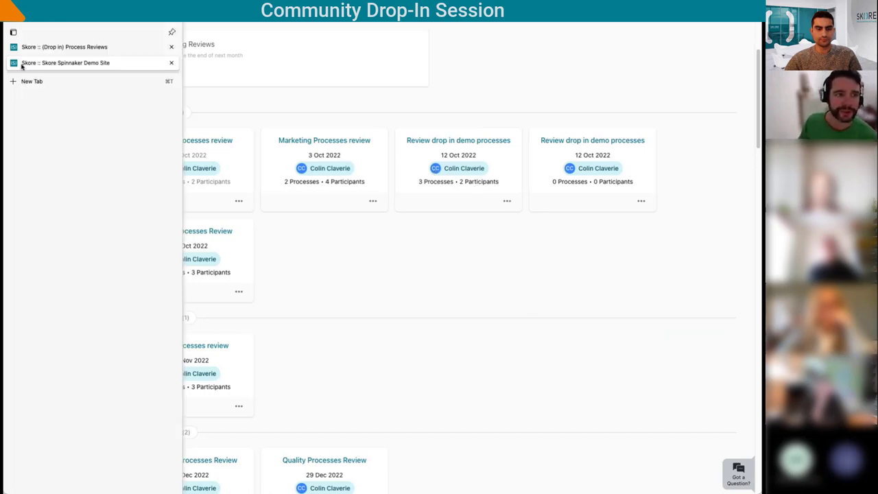
{"action": "left_click", "coordinate": [106, 51]}
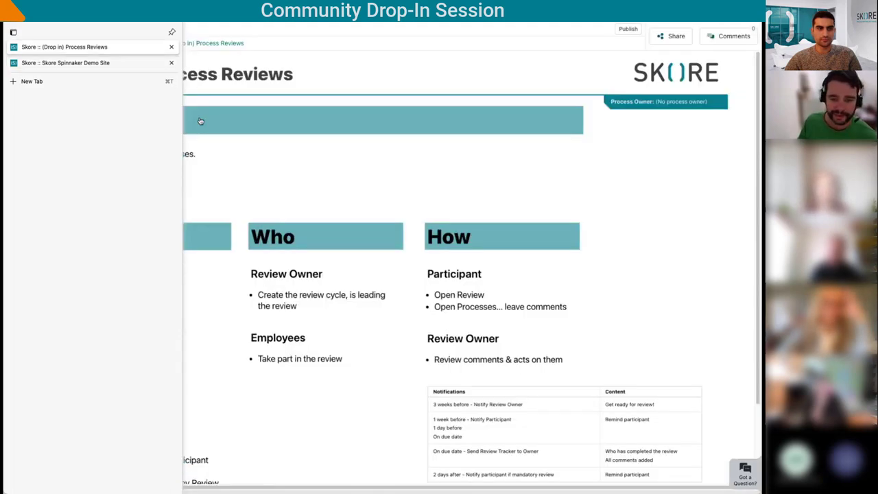
{"action": "scroll", "coordinate": [631, 289], "scroll_direction": "down", "scroll_amount": 2}
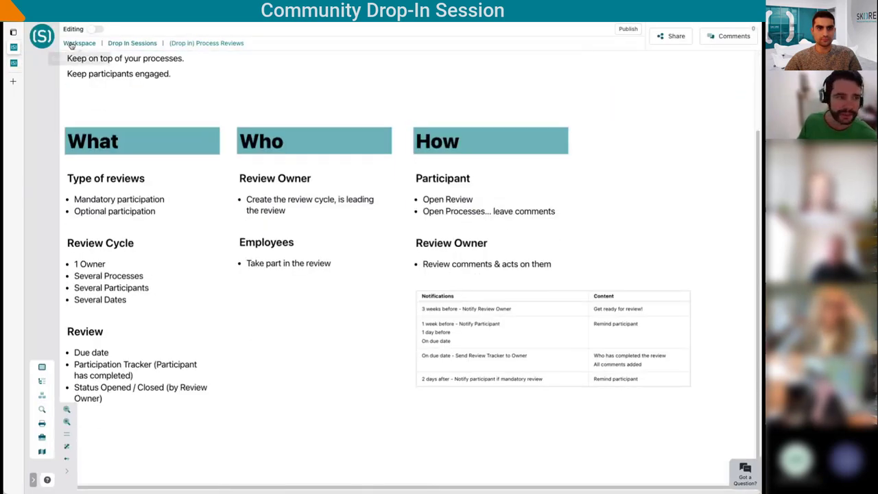
{"action": "left_click", "coordinate": [68, 421]}
{"action": "left_click", "coordinate": [68, 421]}
{"action": "scroll", "coordinate": [393, 361], "scroll_direction": "down", "scroll_amount": 2}
{"action": "scroll", "coordinate": [394, 361], "scroll_direction": "right", "scroll_amount": 3}
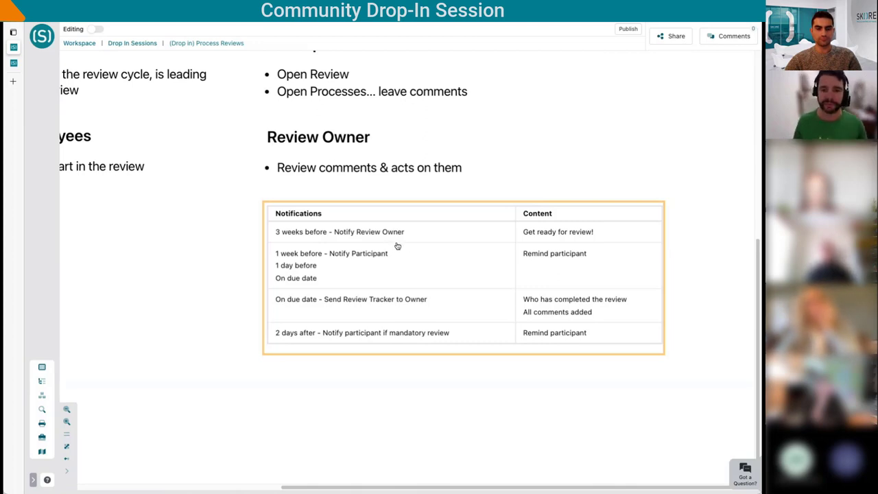
{"action": "left_click", "coordinate": [326, 267]}
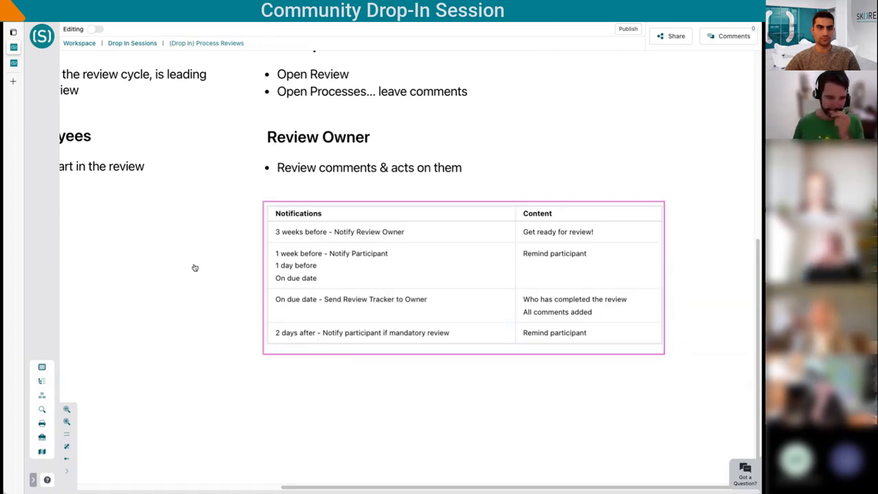
{"action": "left_click", "coordinate": [205, 298]}
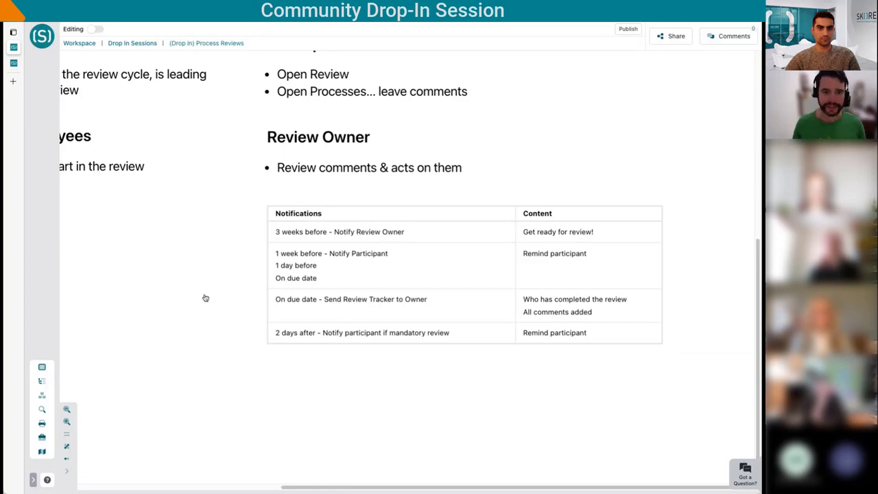
Step: Bring the full Why, What, Who and How overview of the process reviews page back into view
{"action": "scroll", "coordinate": [304, 341], "scroll_direction": "down", "scroll_amount": 3}
{"action": "scroll", "coordinate": [323, 368], "scroll_direction": "up", "scroll_amount": 5}
{"action": "scroll", "coordinate": [147, 176], "scroll_direction": "up", "scroll_amount": 3}
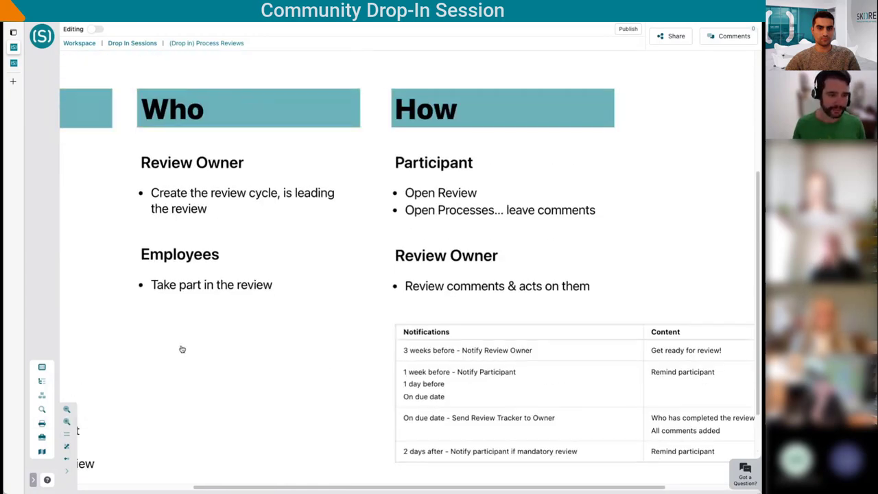
{"action": "scroll", "coordinate": [416, 351], "scroll_direction": "up", "scroll_amount": 1}
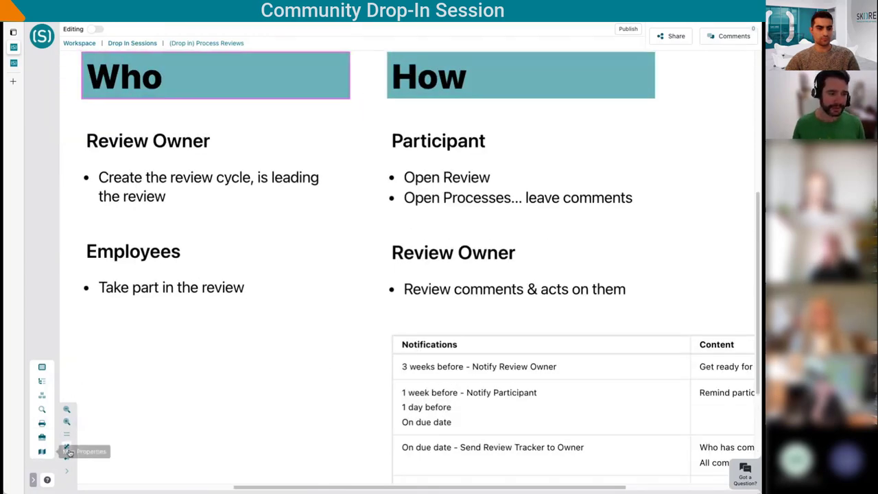
{"action": "scroll", "coordinate": [310, 192], "scroll_direction": "down", "scroll_amount": 2}
{"action": "scroll", "coordinate": [311, 196], "scroll_direction": "down", "scroll_amount": 1}
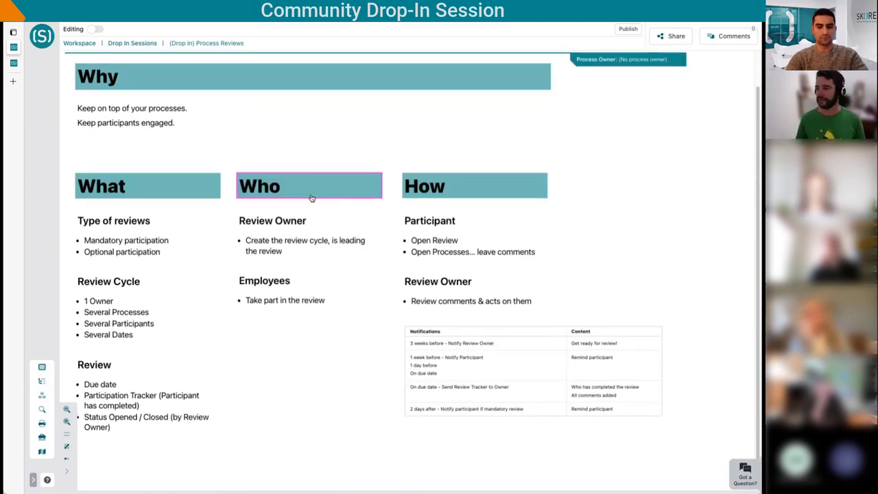